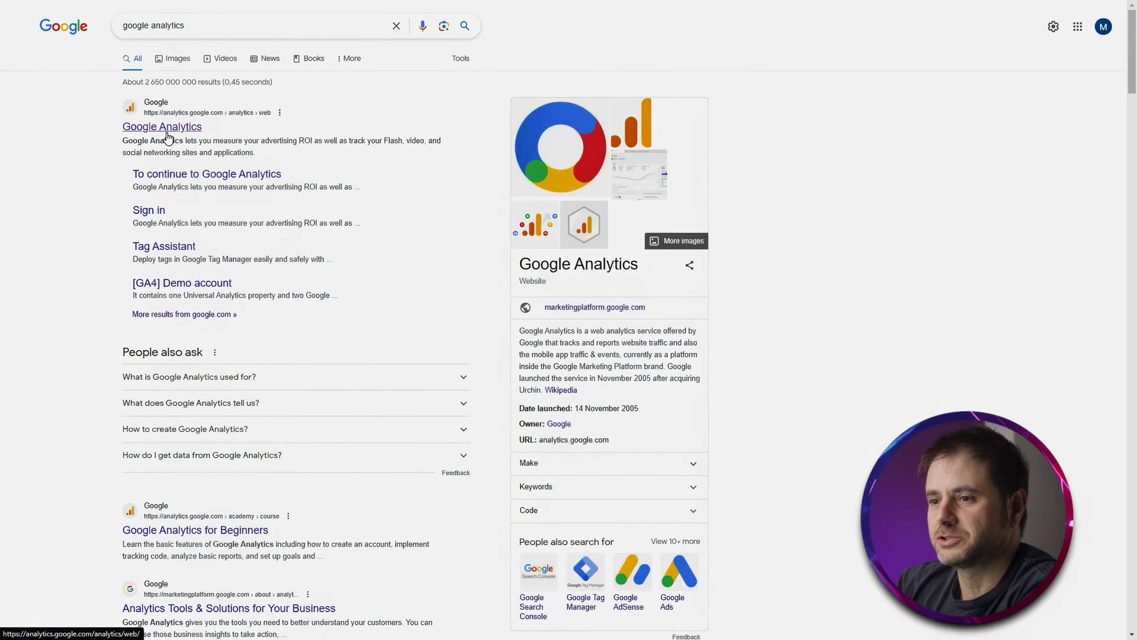
Open Google Analytics from the search results, start measuring, and name the new account Example Website
click(166, 131)
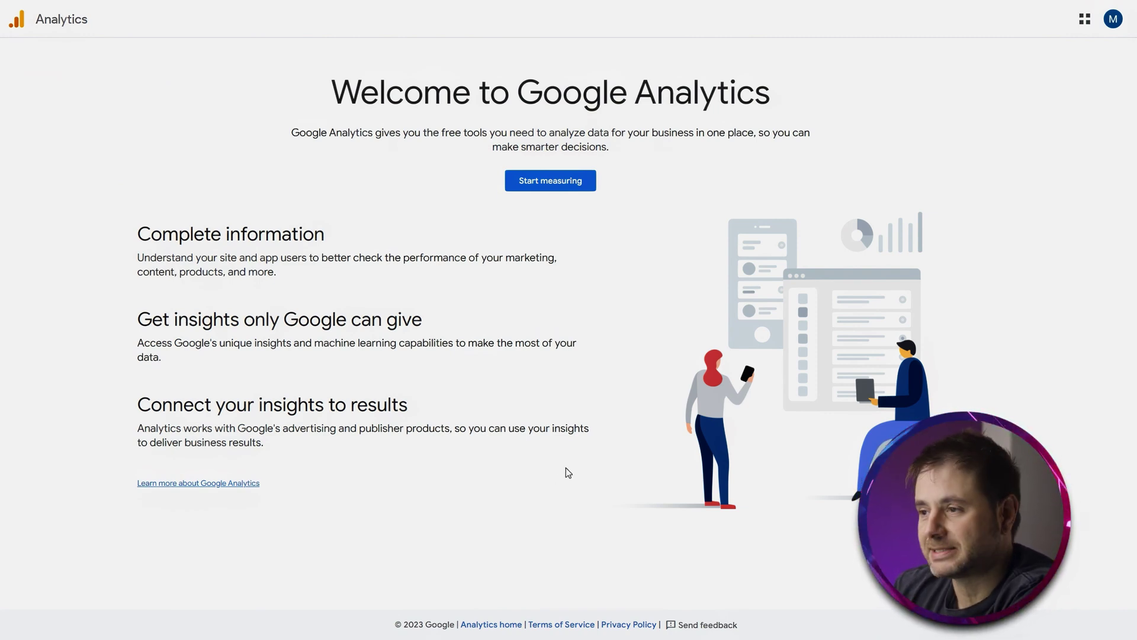
click(552, 181)
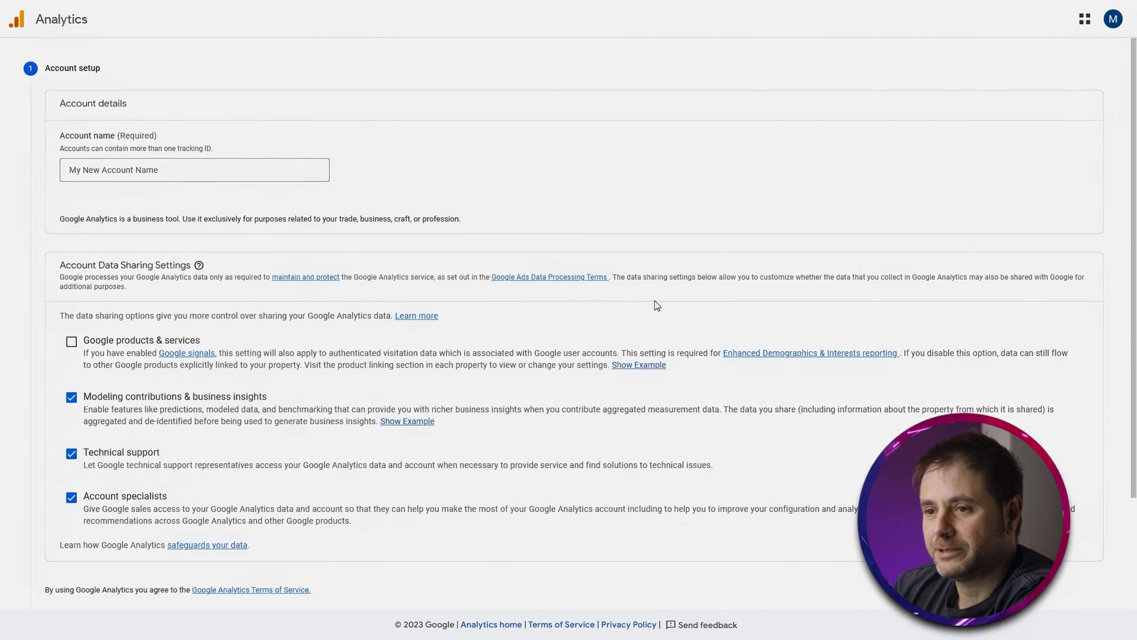
click(185, 171)
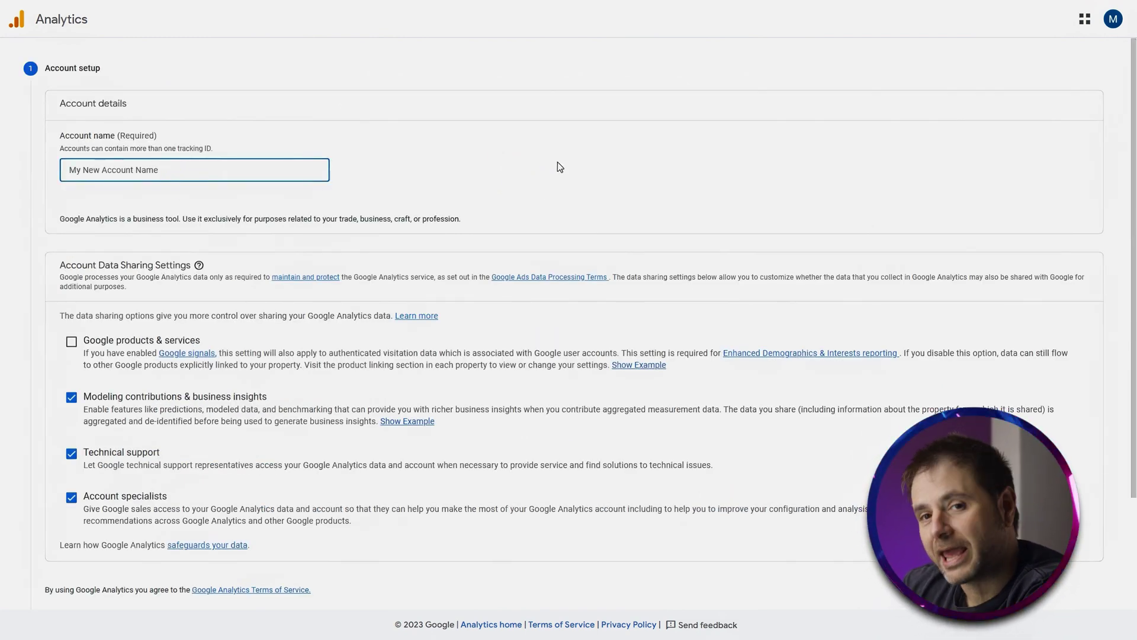
text(Example Website)
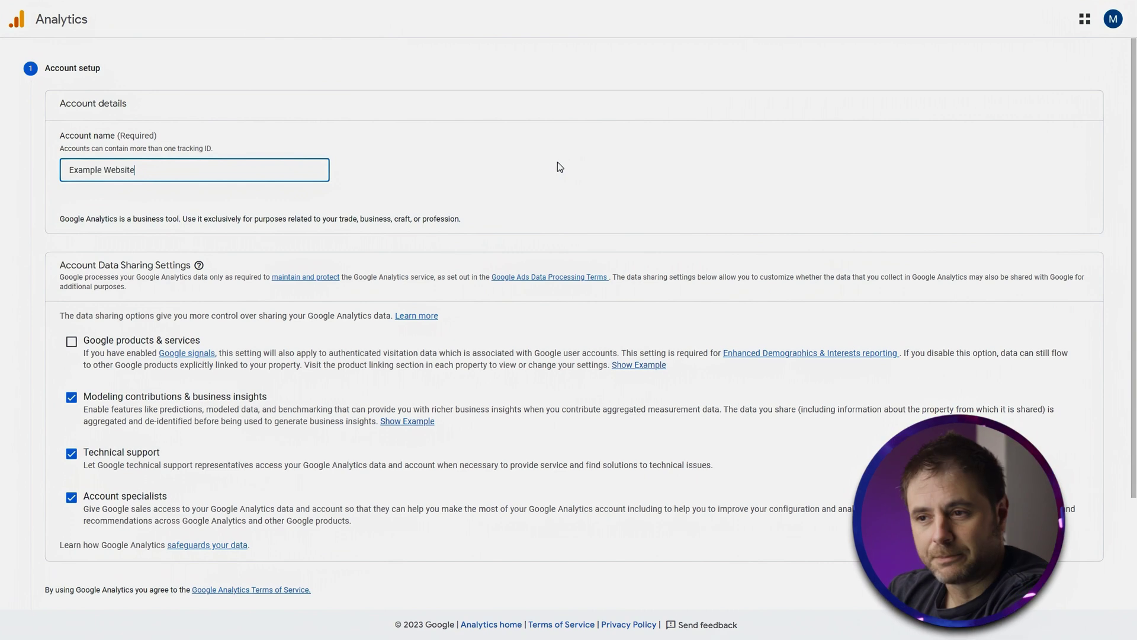
Turn off all account data sharing options, including account specialists, and continue to the property setup
scroll(468, 358, down, 2)
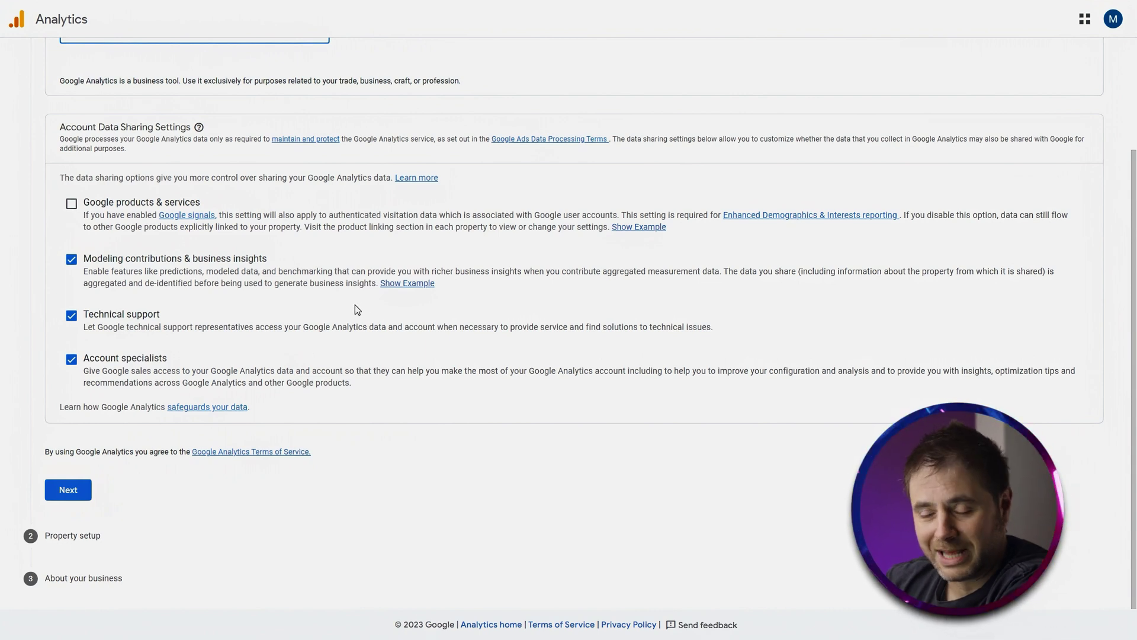
click(71, 359)
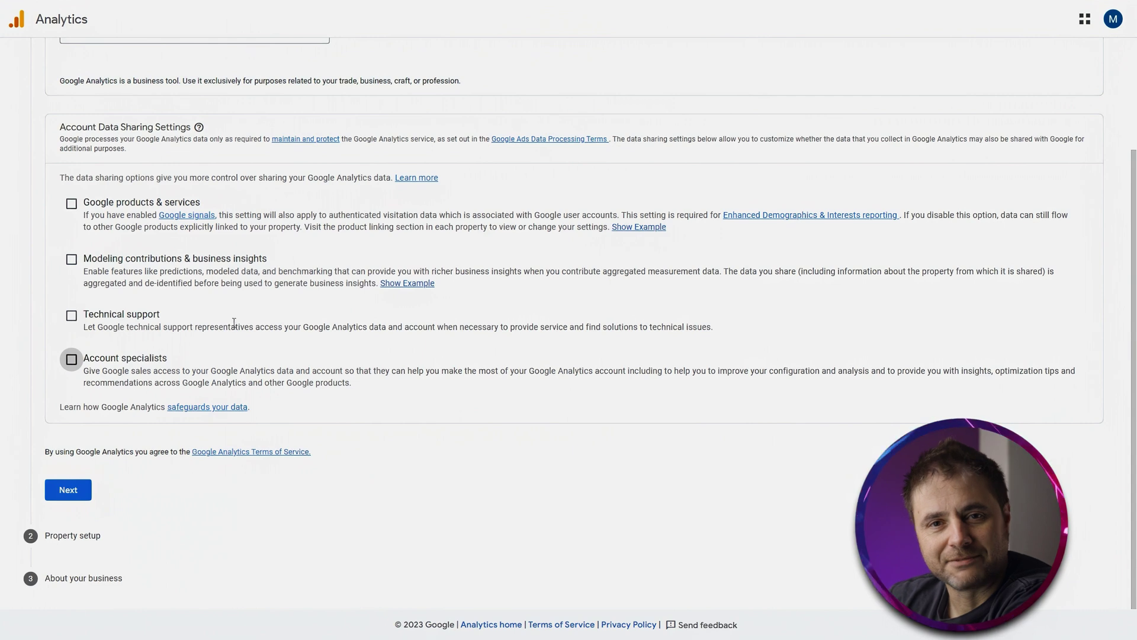
click(68, 490)
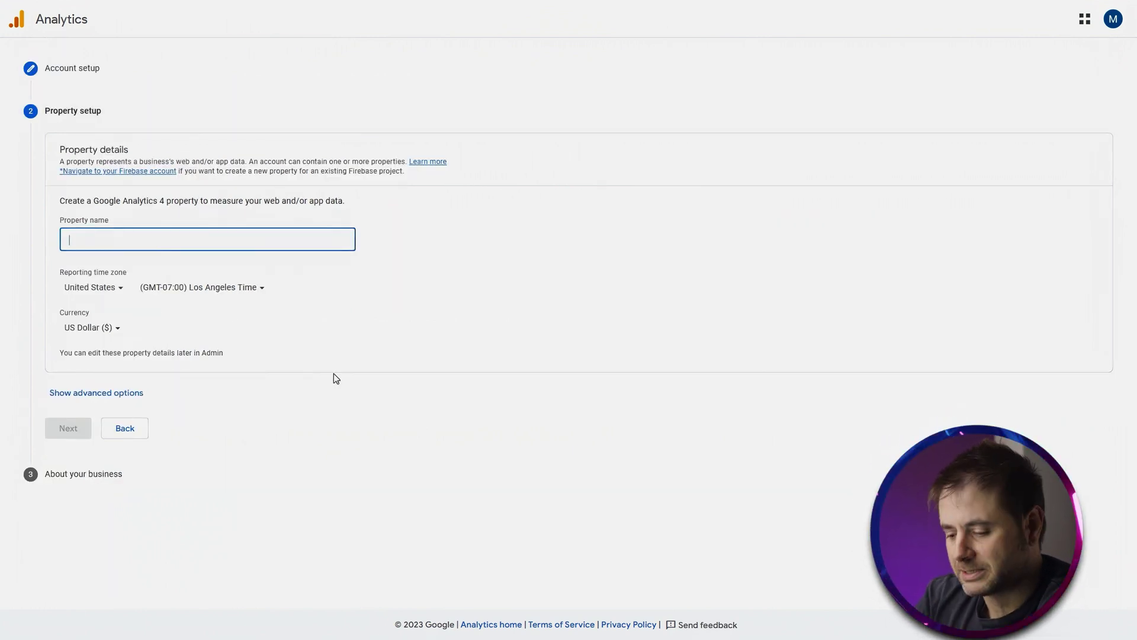
Name the property My Website, set its time zone to South Africa and currency to South African Rand, and continue
text(My Website)
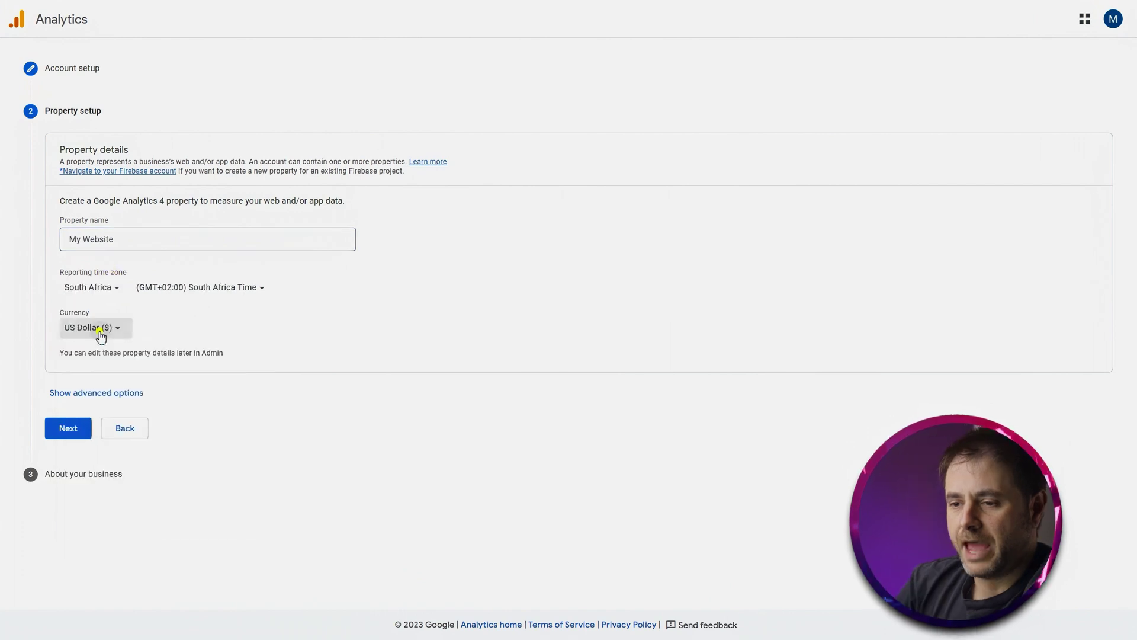
click(101, 330)
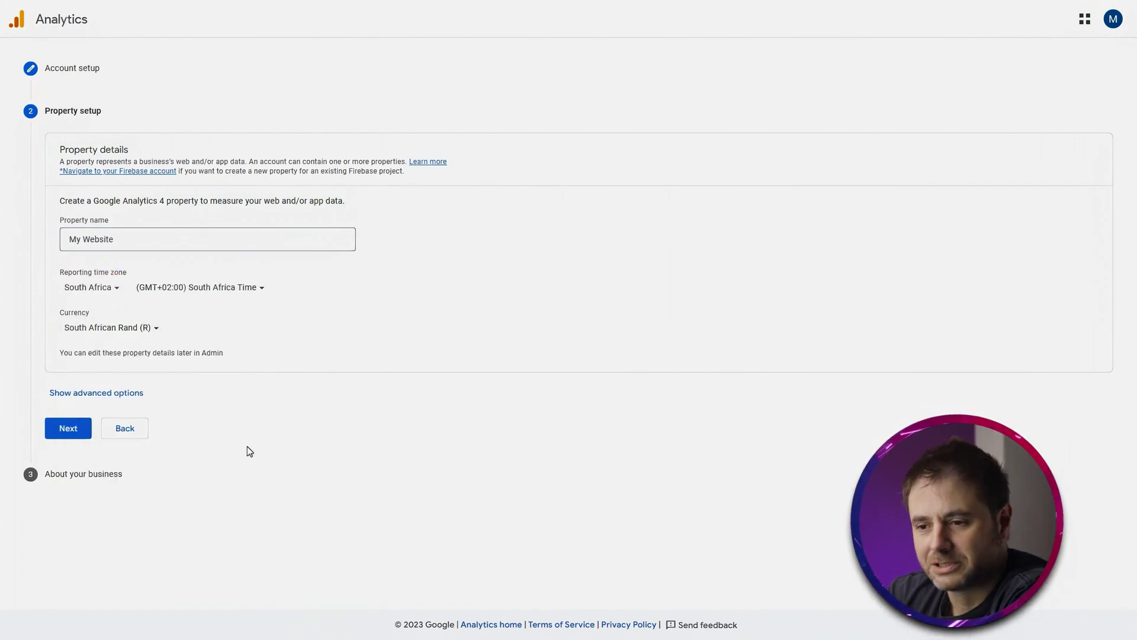
click(66, 427)
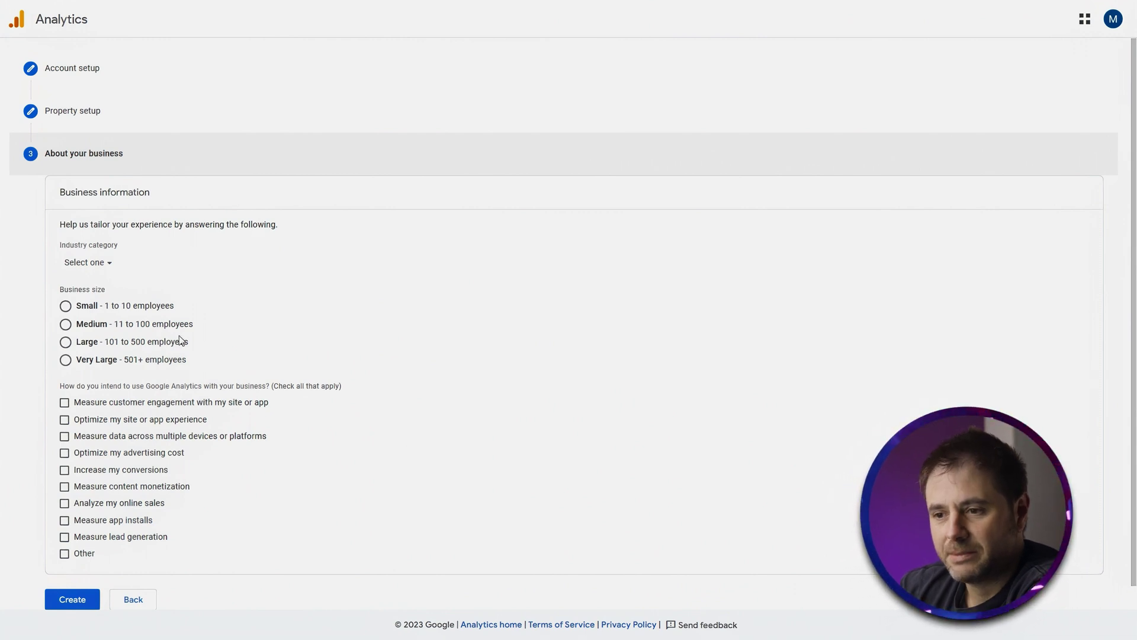
Set the business size to Small, select measuring customer engagement and lead generation as intended uses, and create the account
click(84, 312)
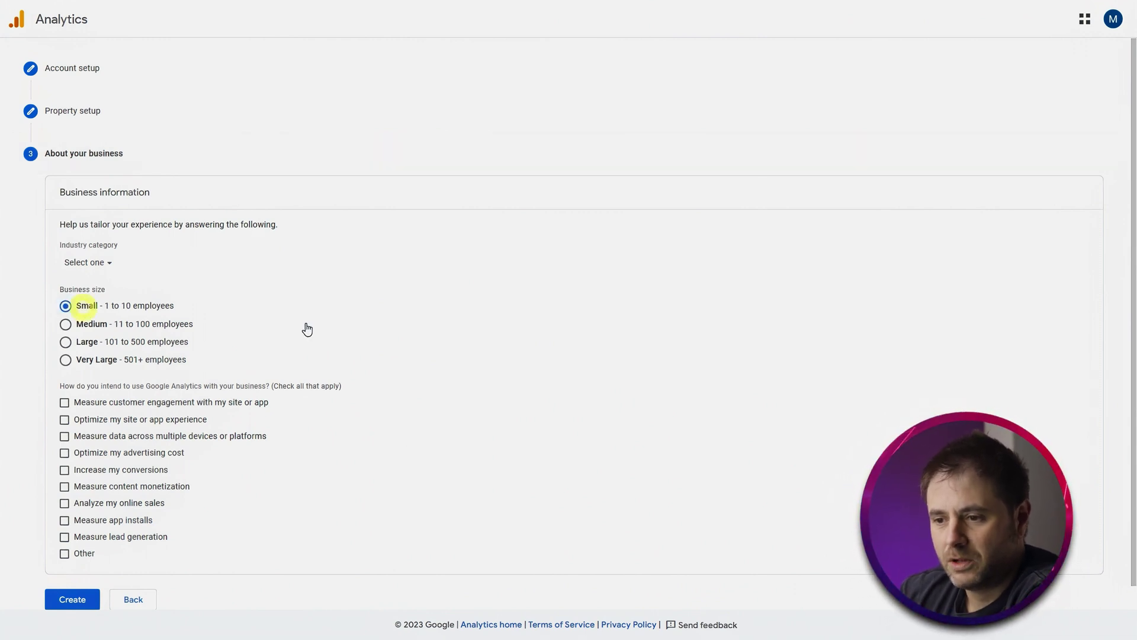
click(107, 405)
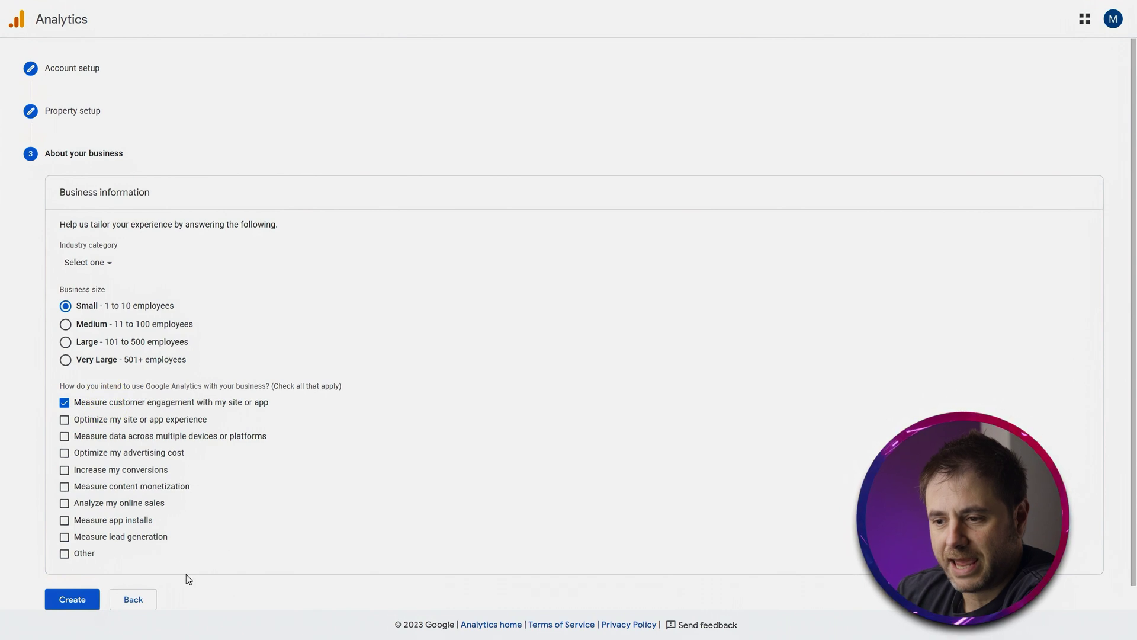
click(115, 537)
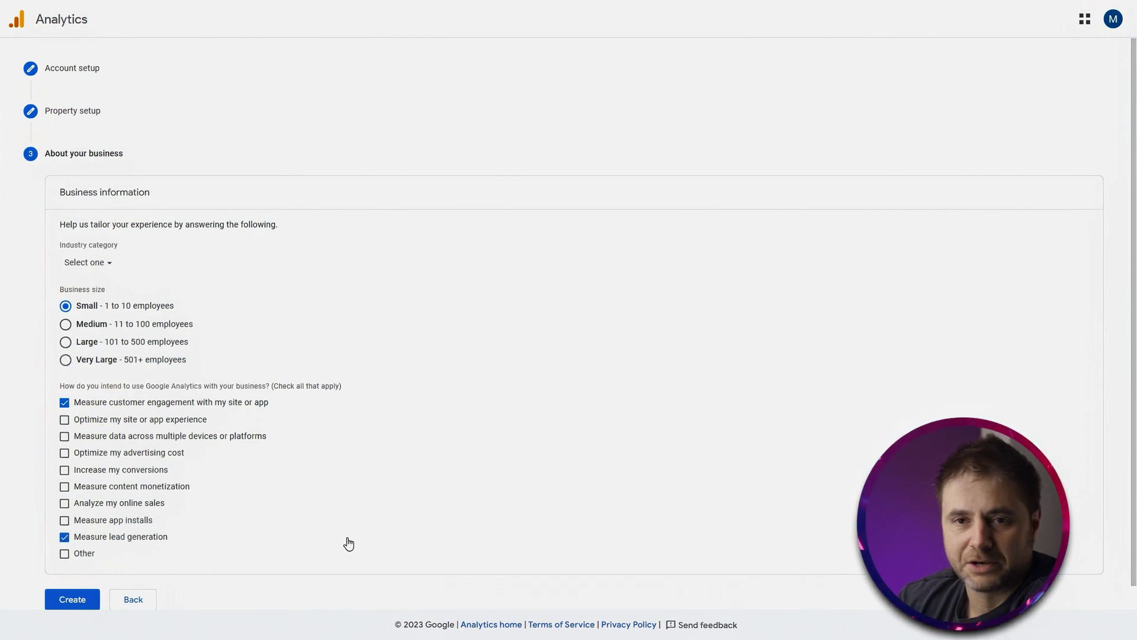
click(72, 598)
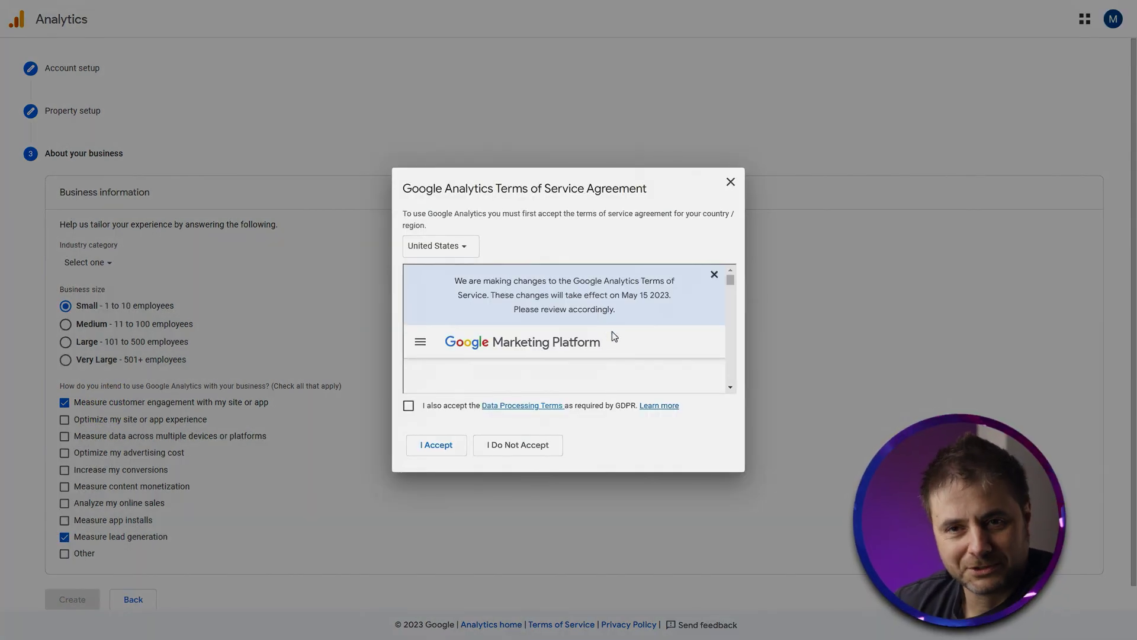
Accept the terms of service and Data Processing Terms, and save the email communications with every option unchecked
scroll(610, 336, down, 10)
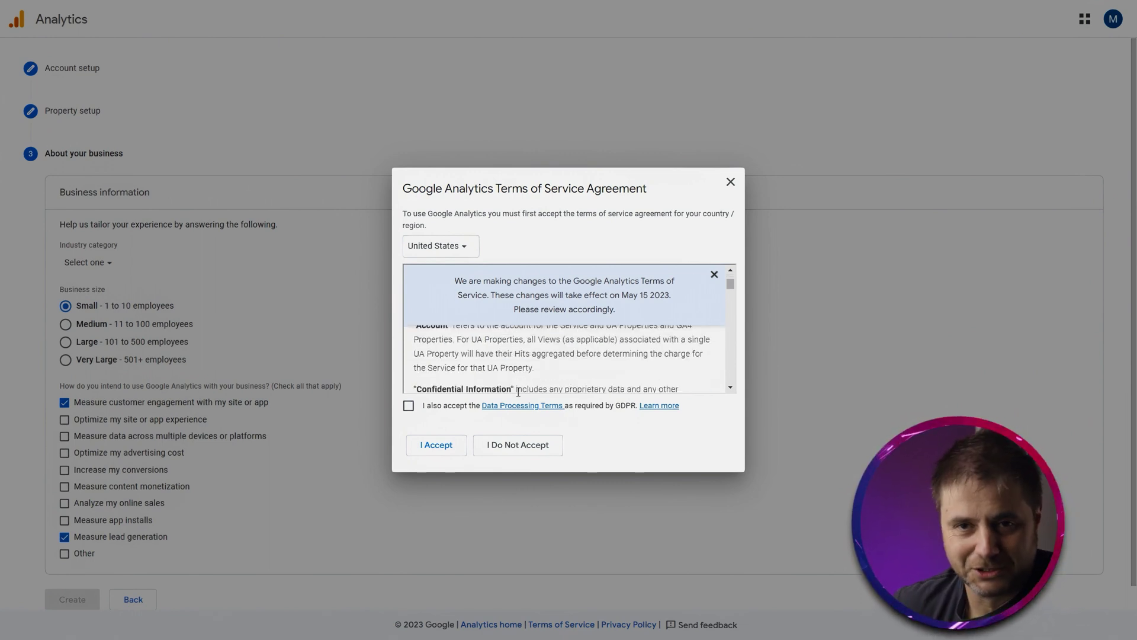
click(449, 408)
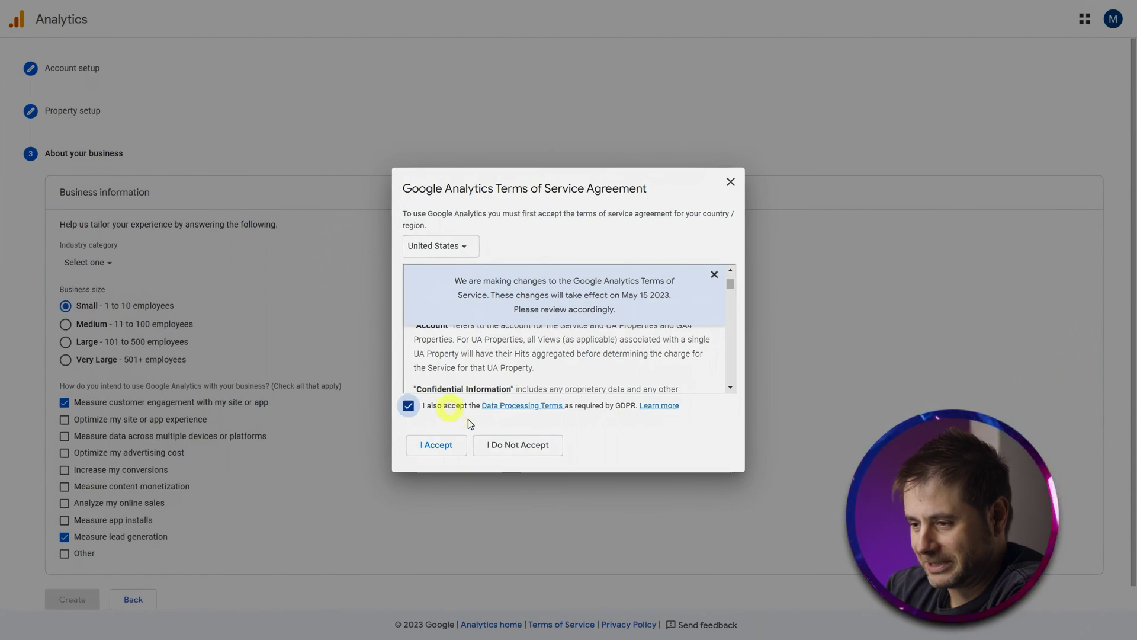
click(444, 447)
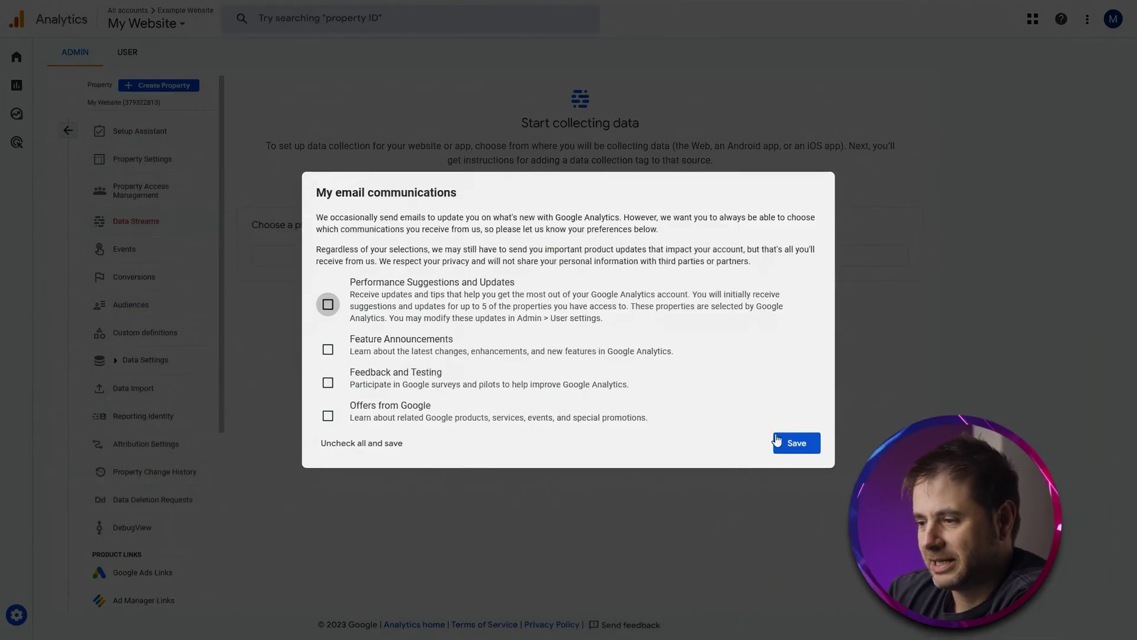
click(797, 443)
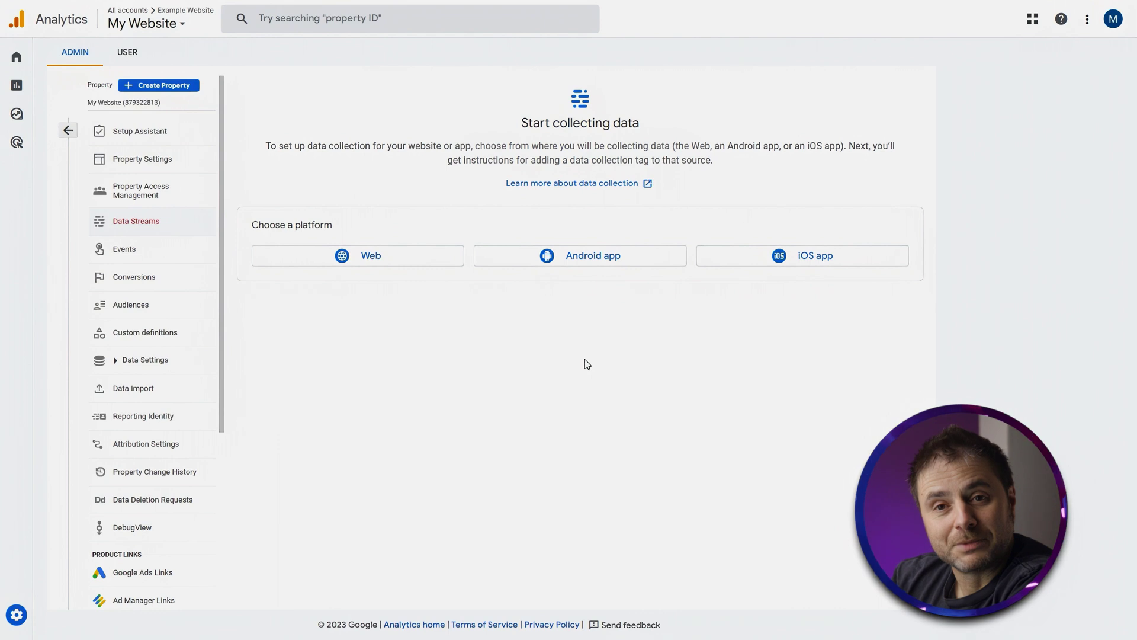
Begin a Web data stream with the website URL rebootwebsites.co.za/Clients/example
click(373, 258)
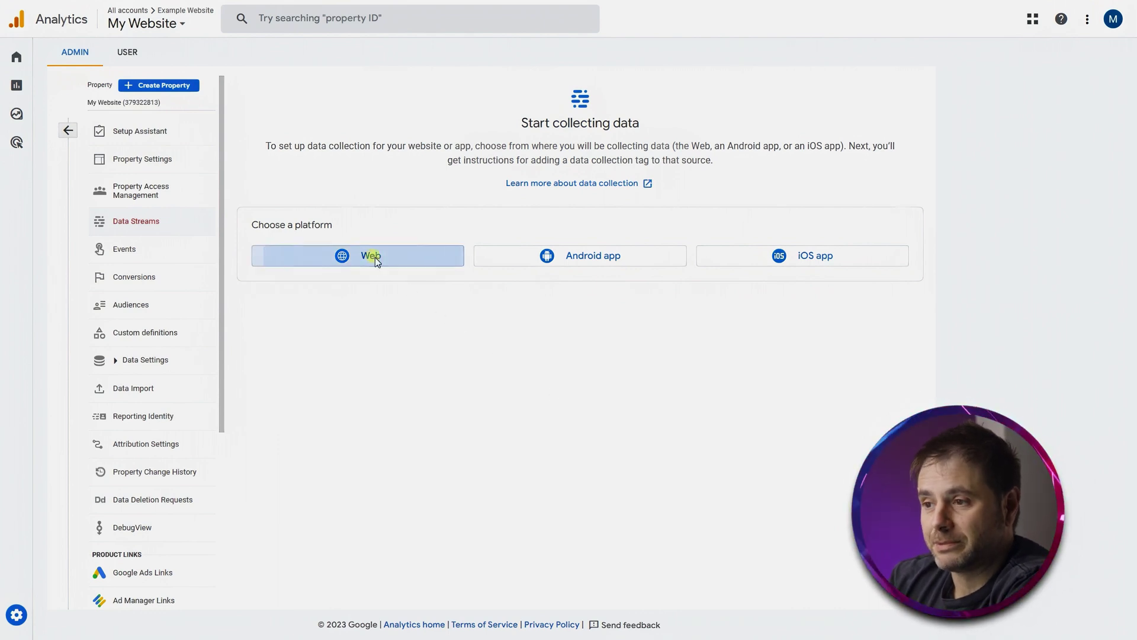
click(474, 123)
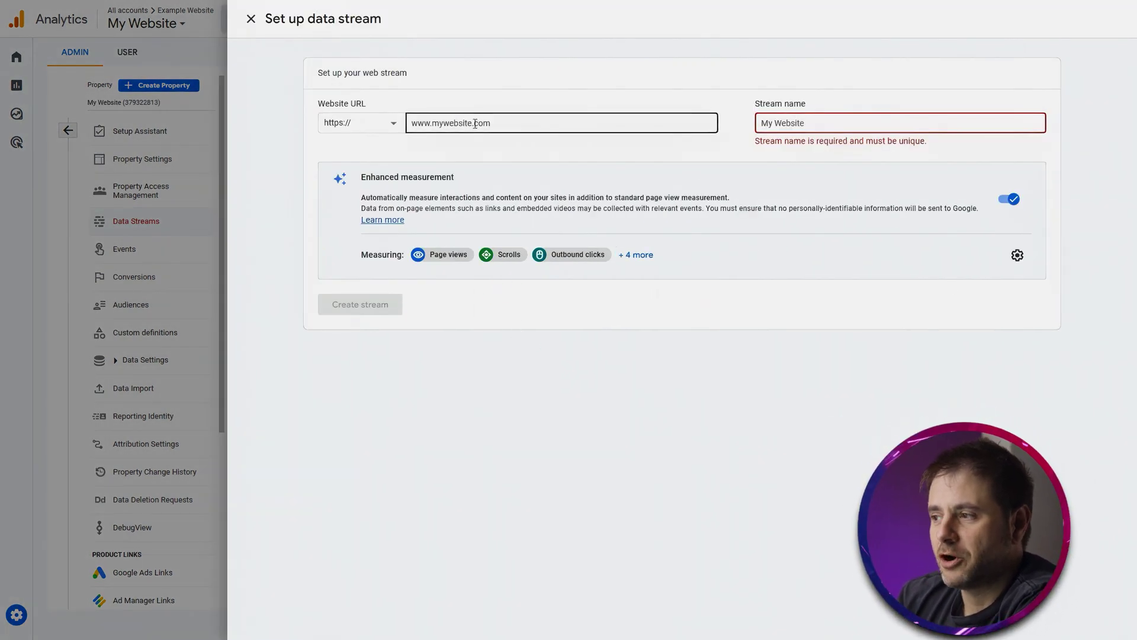
click(864, 122)
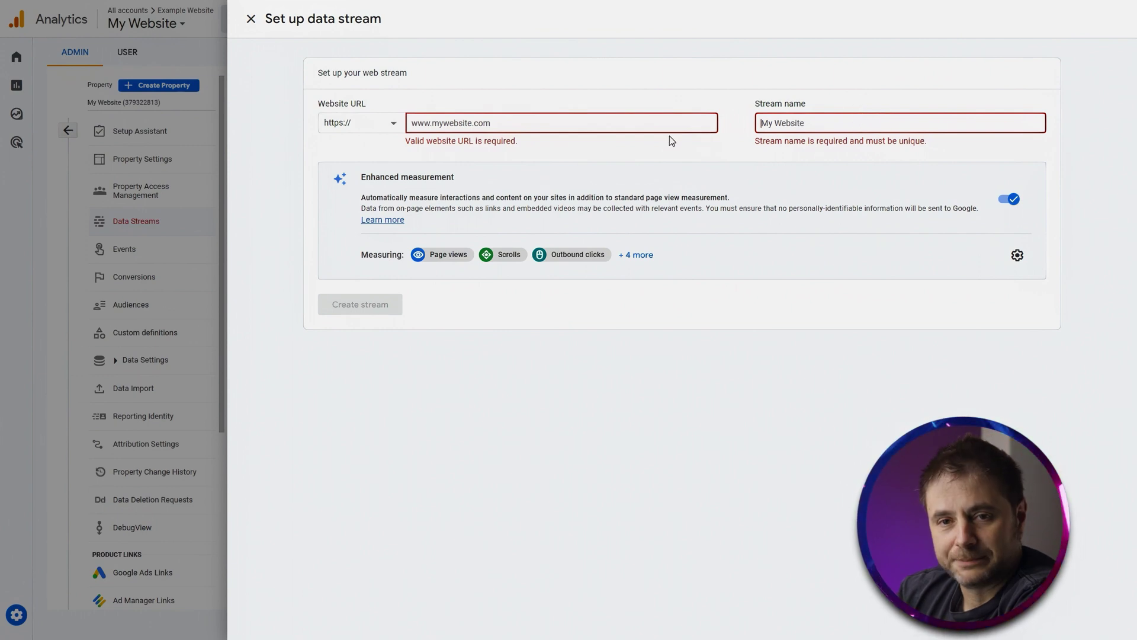
click(599, 126)
text(rebootwebsites.co.za/Clients/example)
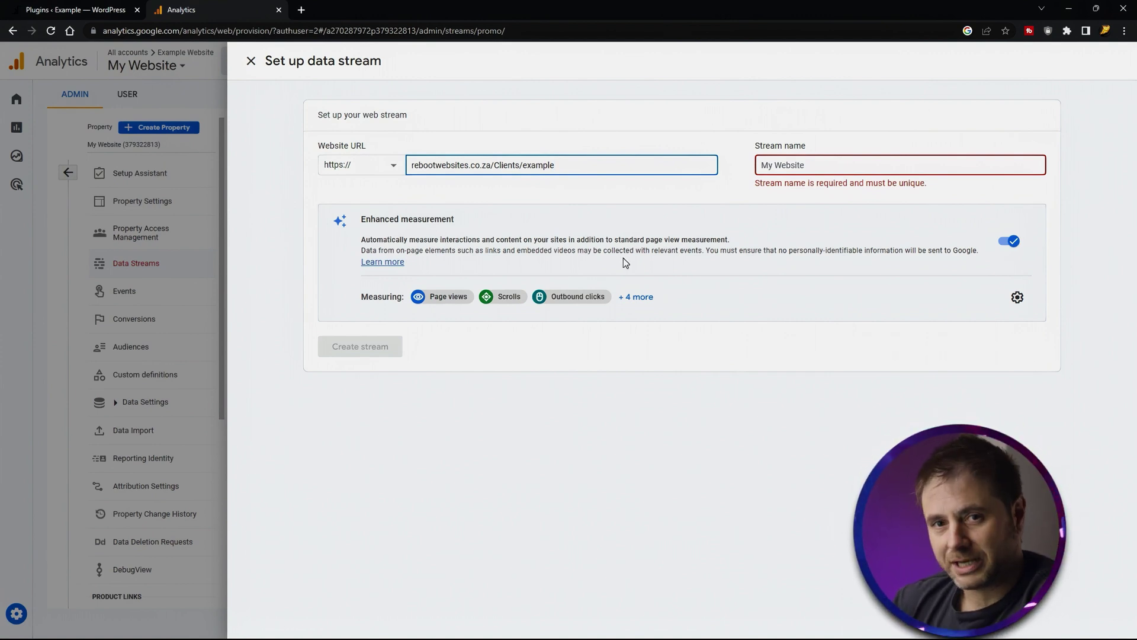
Name the stream My Website and create it
double_click(788, 166)
key(BackSpace)
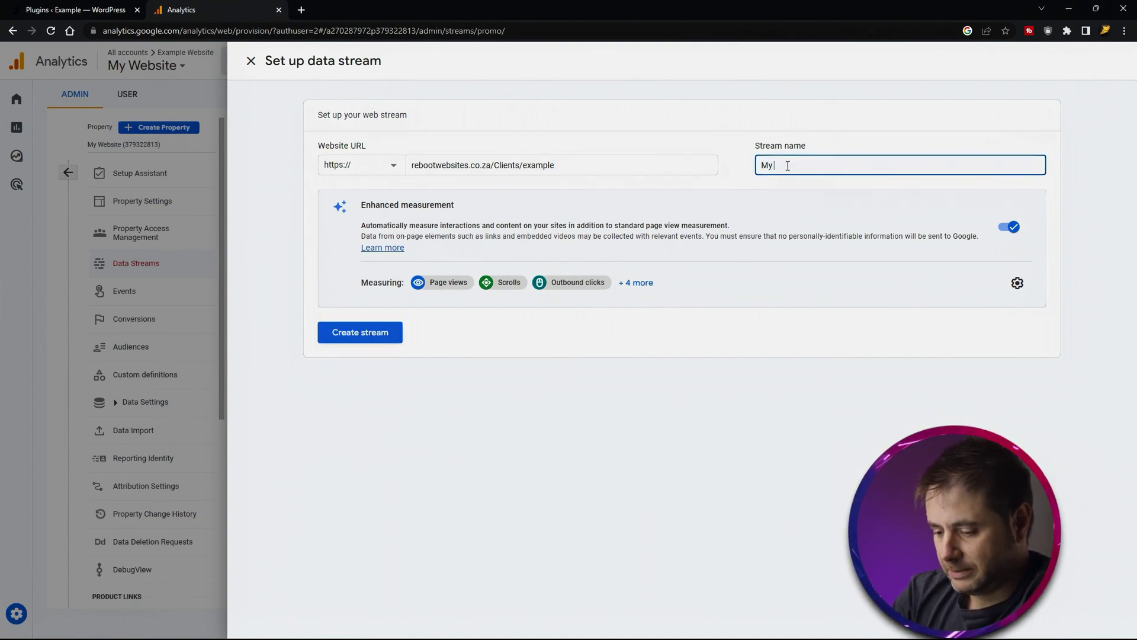
text(Website)
click(364, 347)
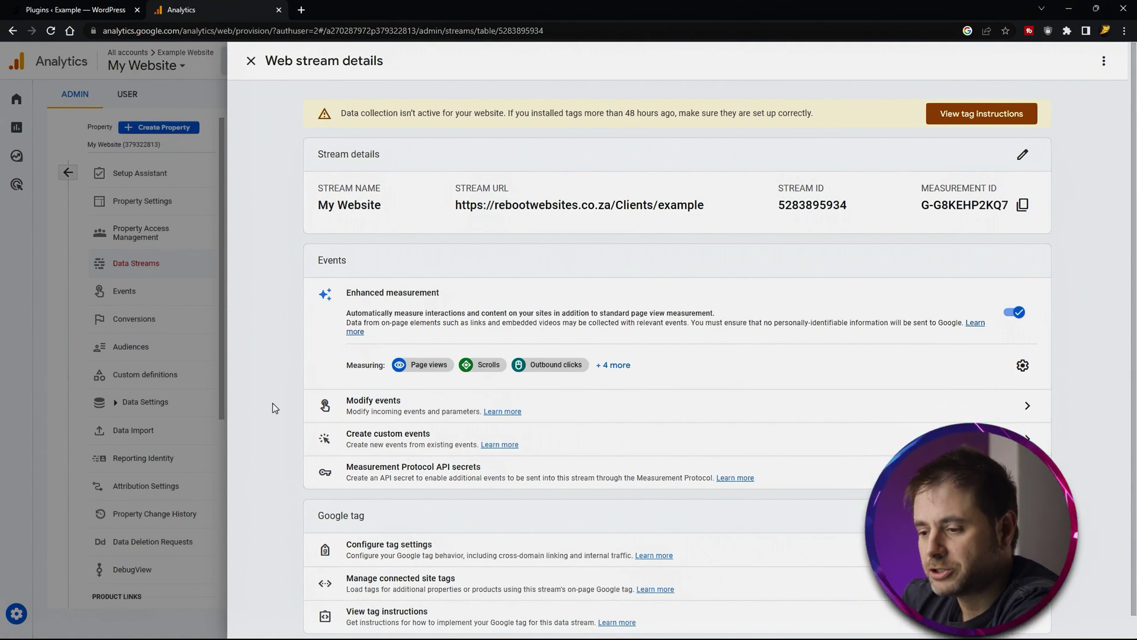
Open the web stream's Google tag settings and view the tag's installation instructions
click(391, 548)
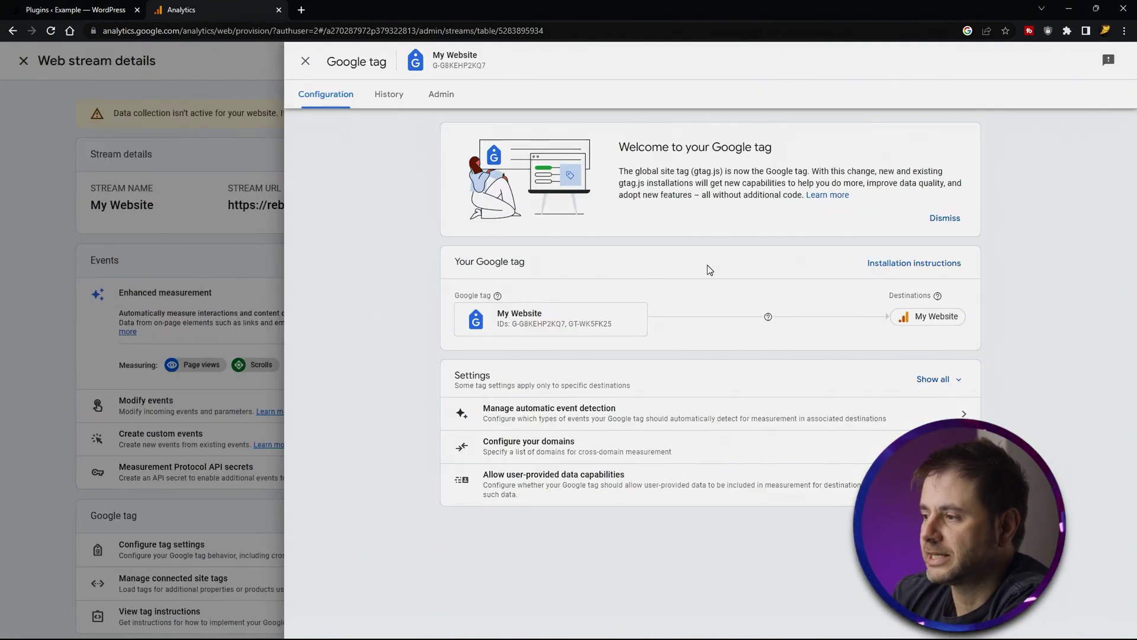
click(906, 264)
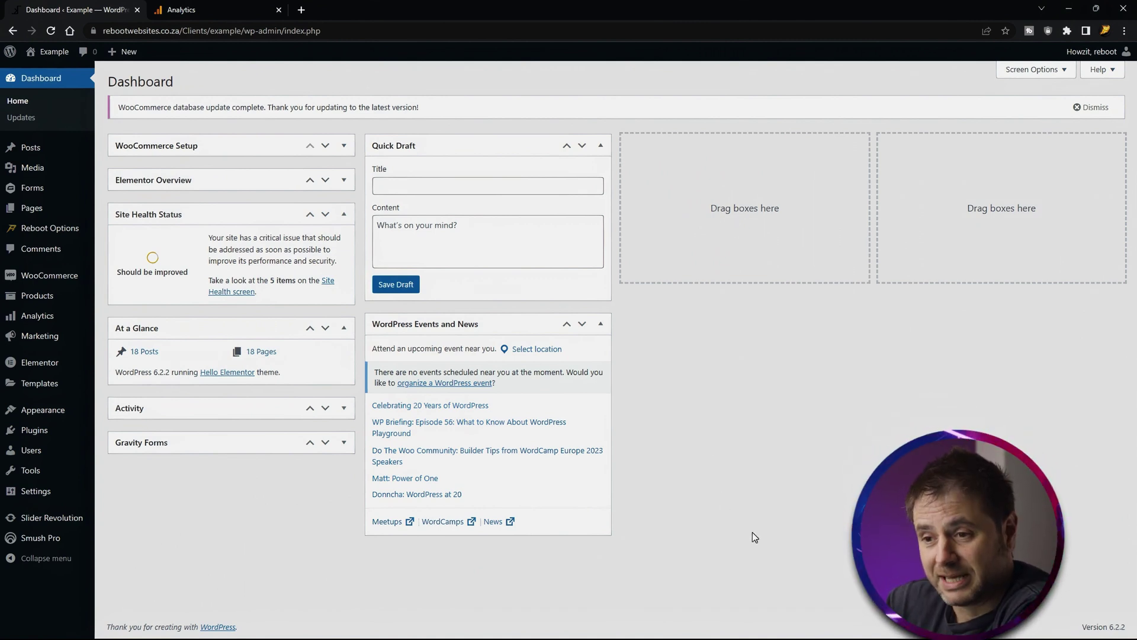
In the WordPress dashboard, search the new plugins for "site kit", then install and activate Site Kit by Google
mouse_move(48, 434)
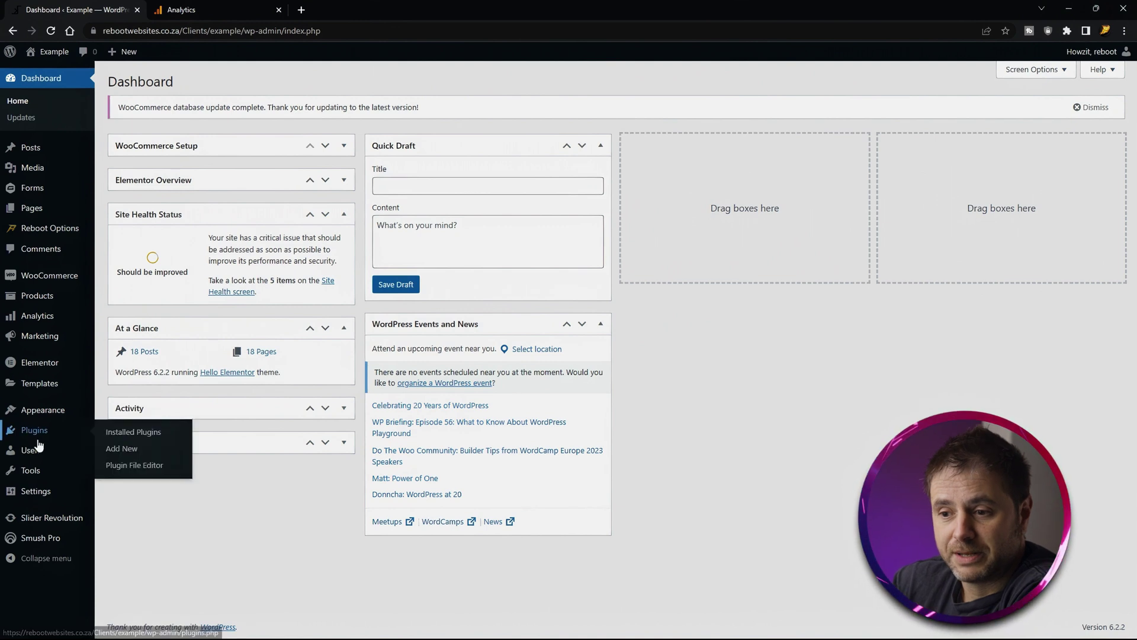
click(121, 449)
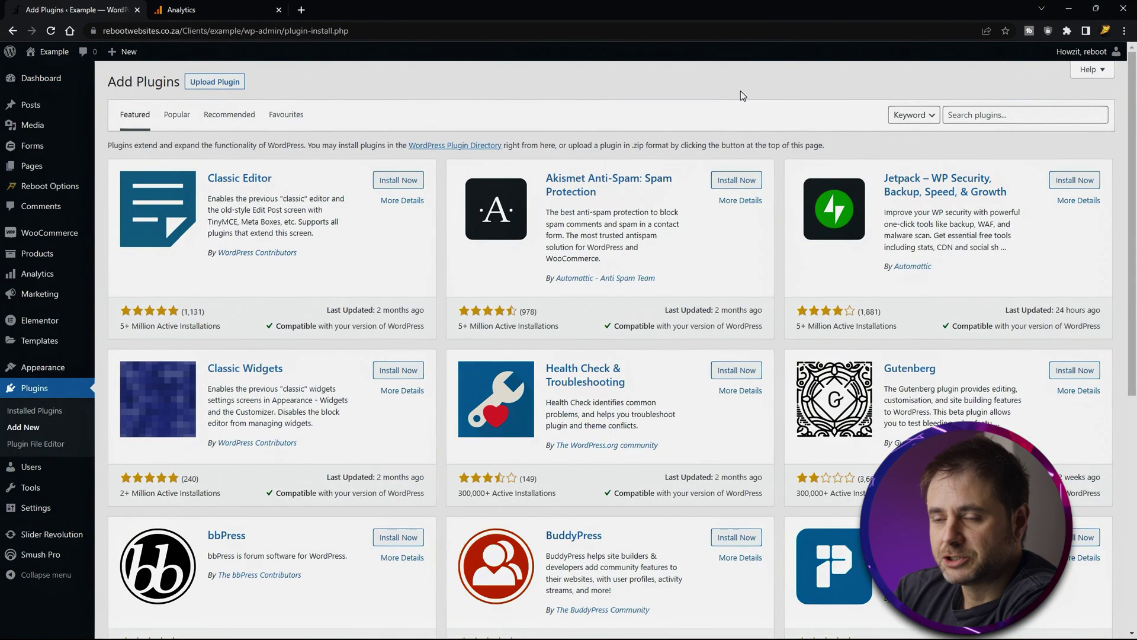
click(978, 115)
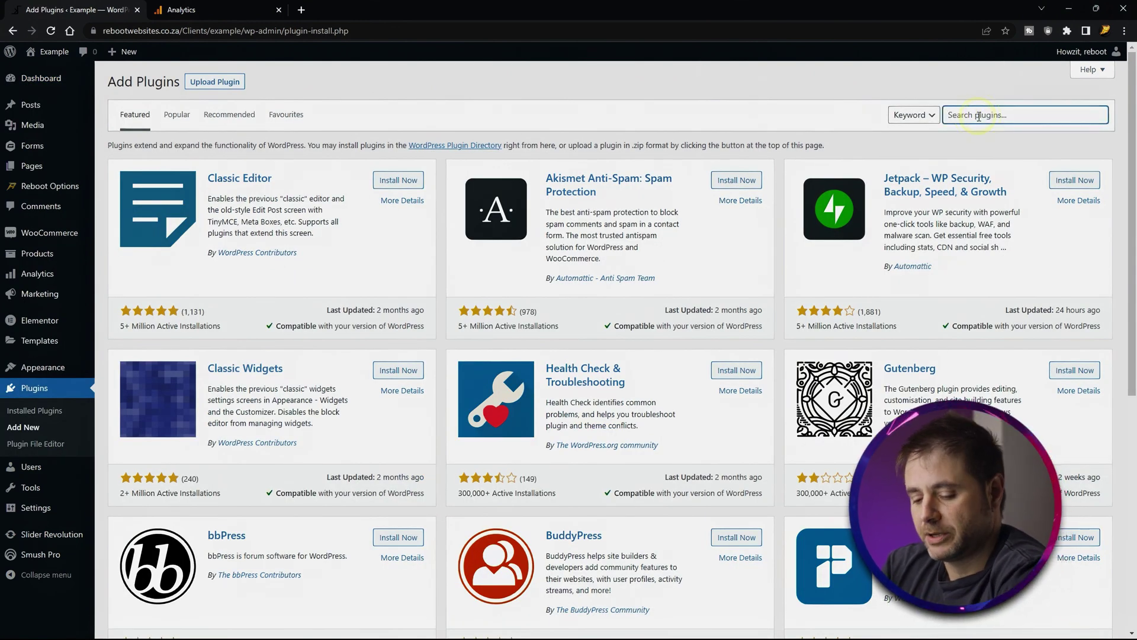
text(site kit)
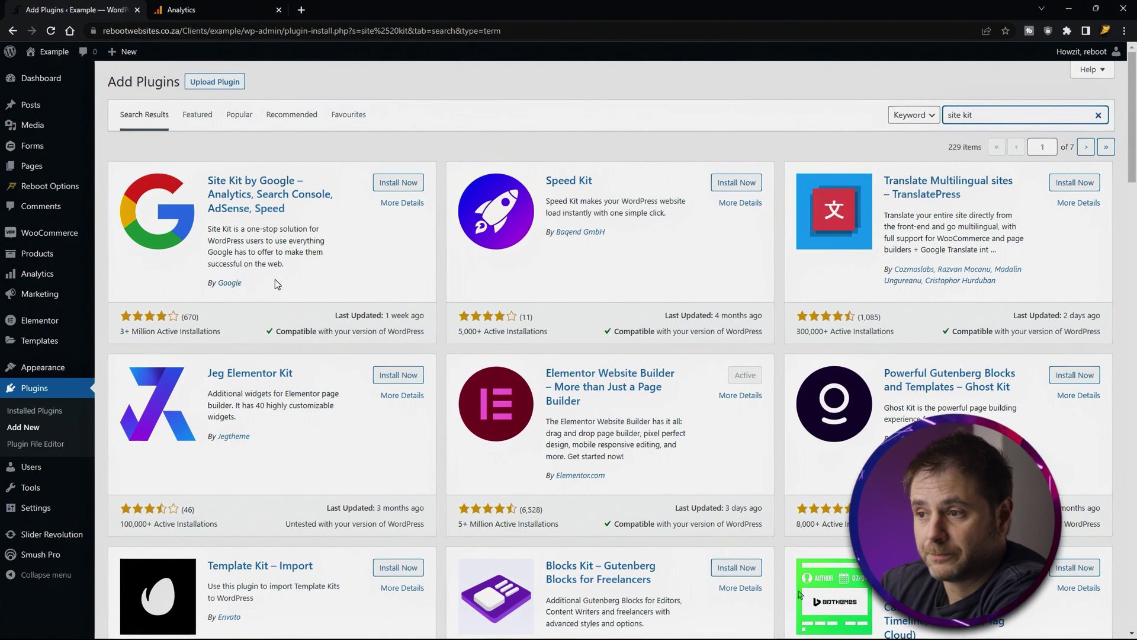
click(389, 184)
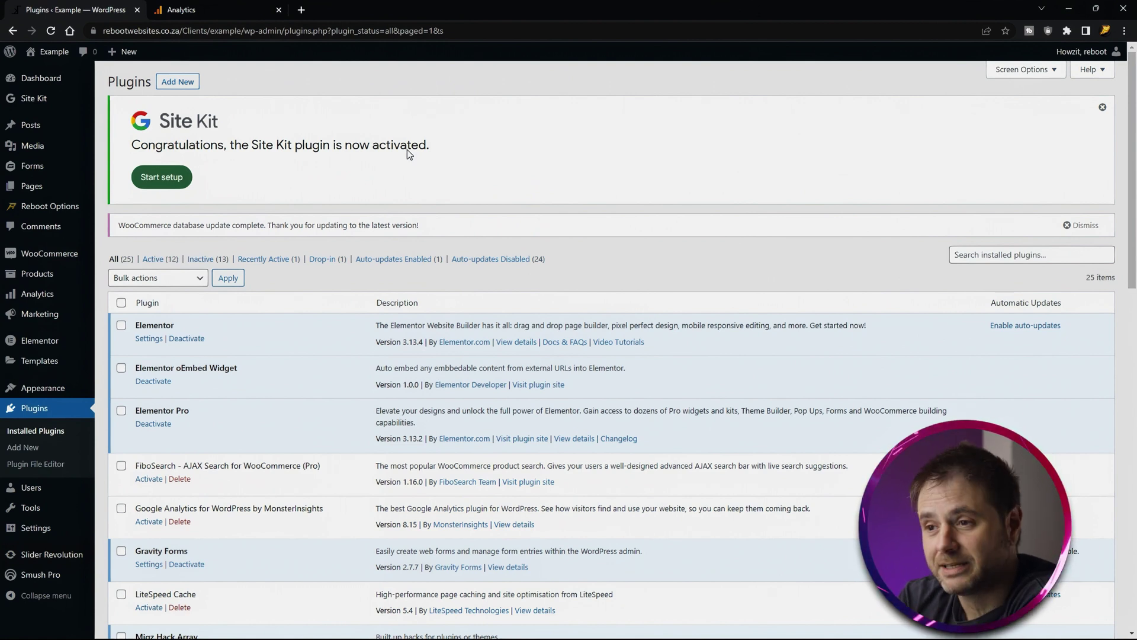
Start the Site Kit setup with Google Analytics connected as part of it, and sign in with Google
click(169, 175)
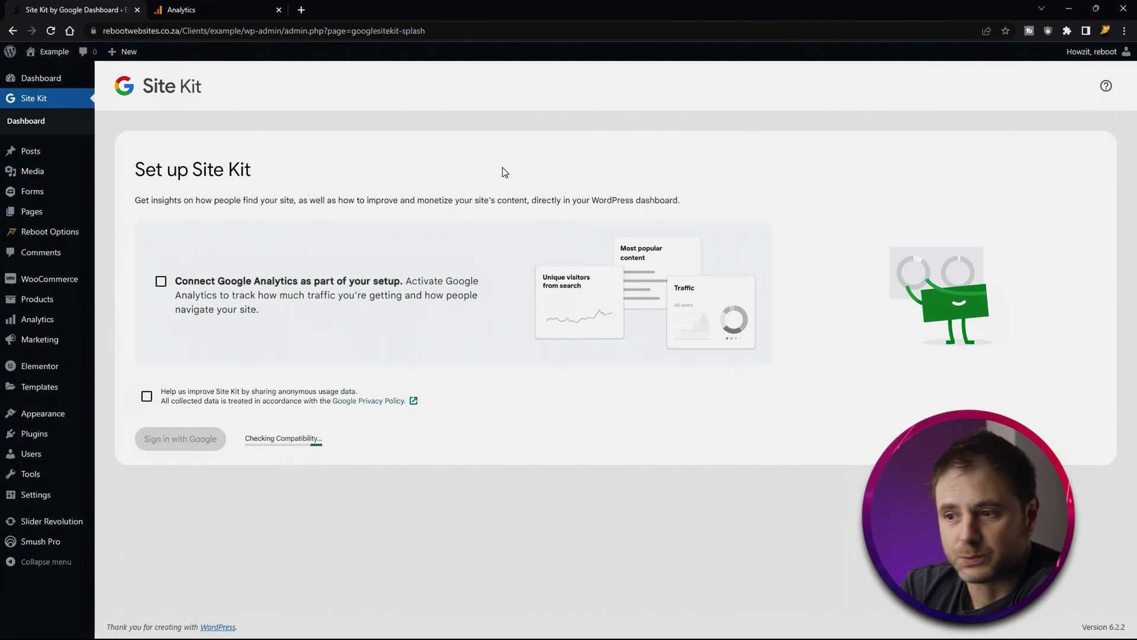
click(231, 313)
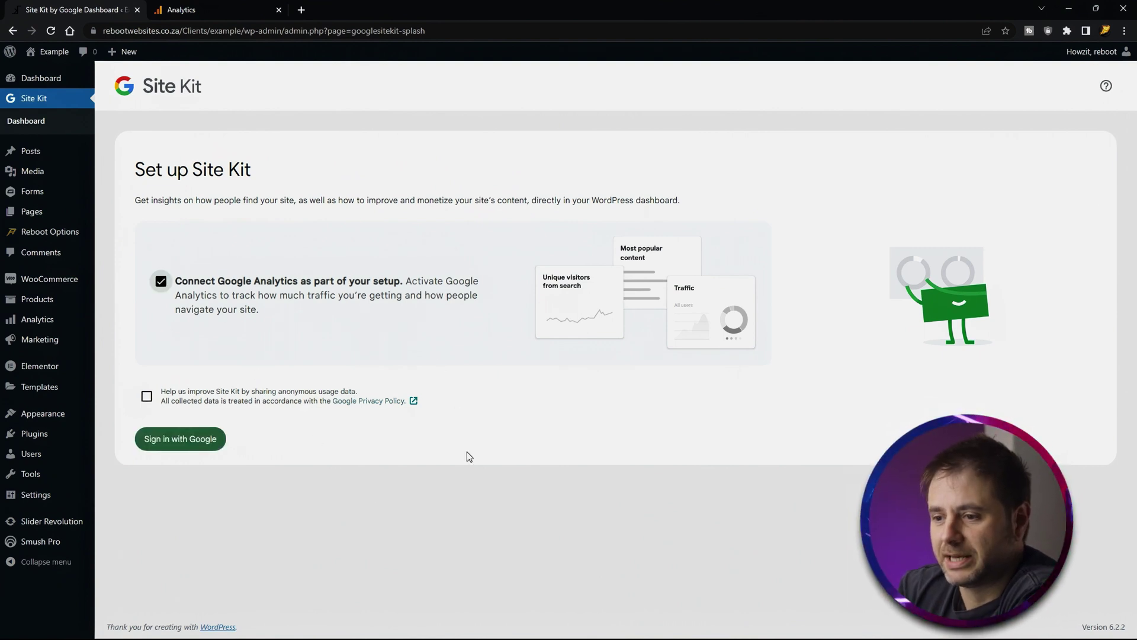
click(164, 443)
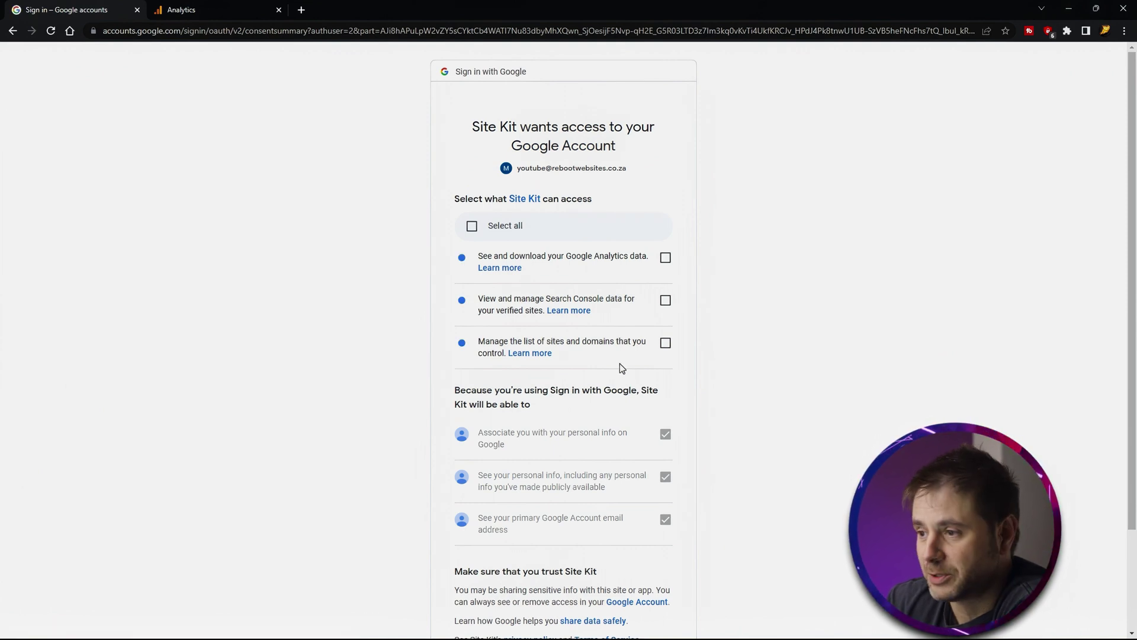
Grant Site Kit all the requested permissions on the Google account and continue
click(471, 226)
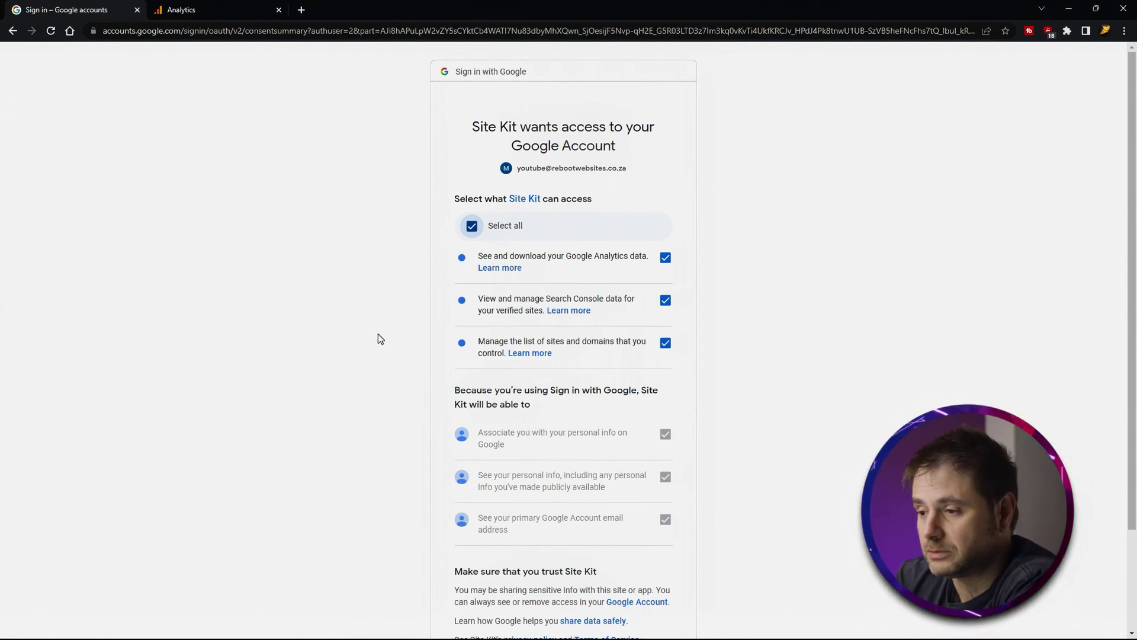
scroll(381, 393, down, 2)
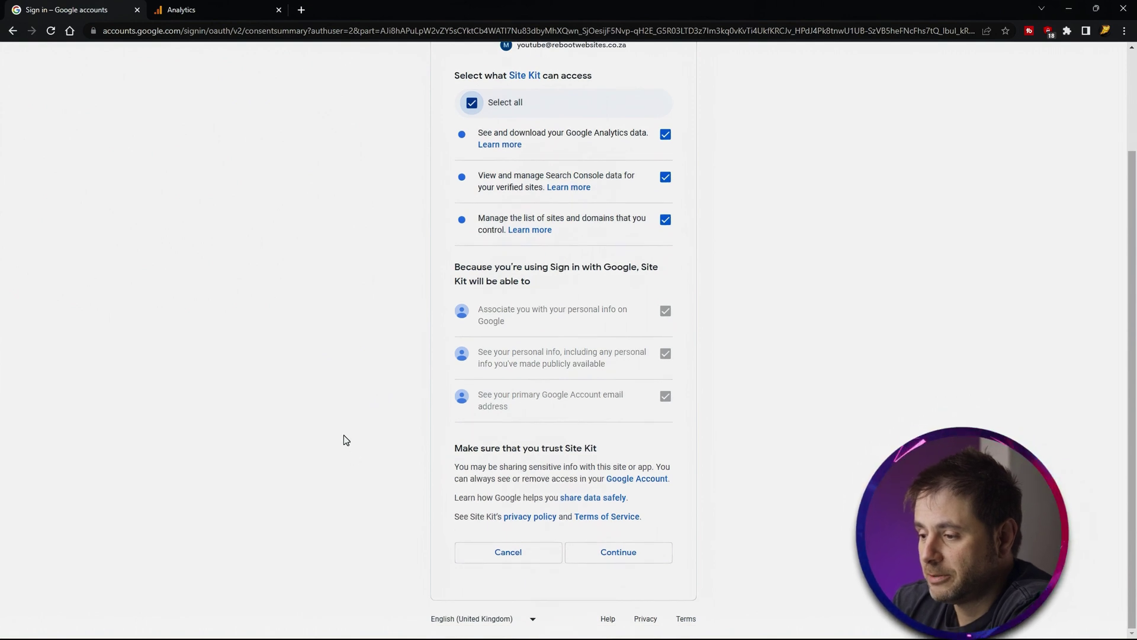
click(603, 552)
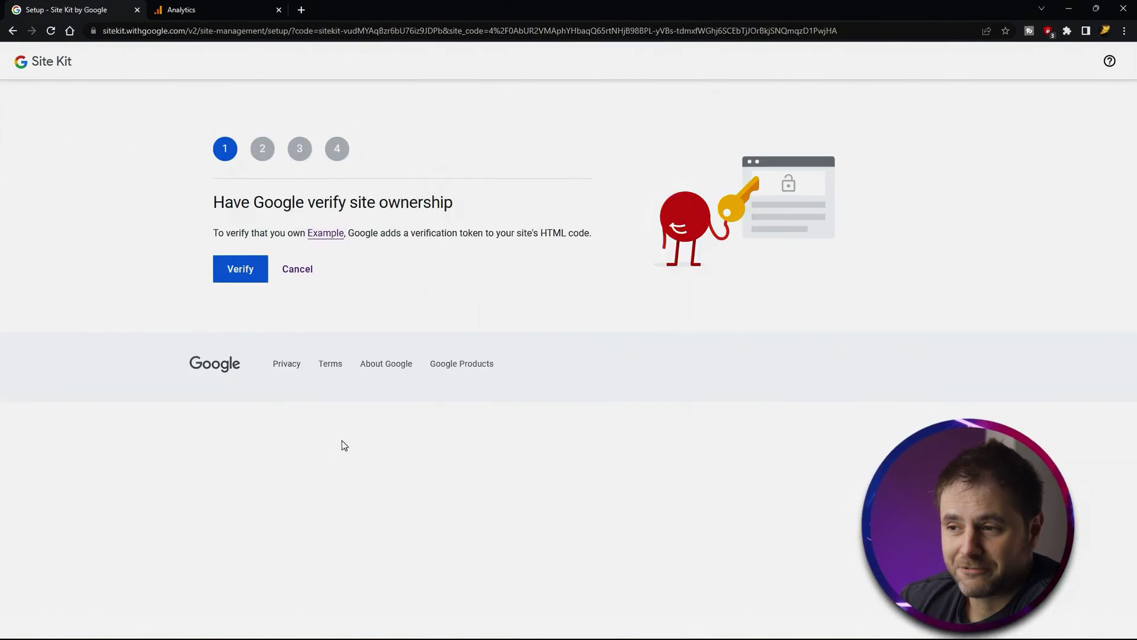
Complete the Site Kit setup stages covering site ownership verification, dashboard metrics access and Search Console
click(240, 270)
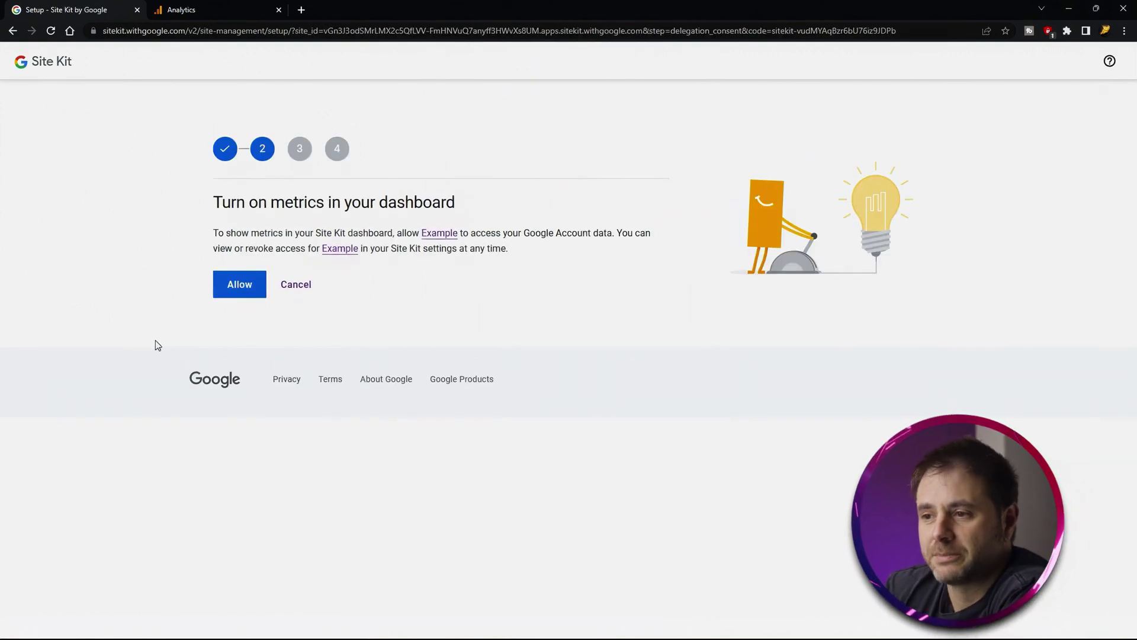
click(243, 286)
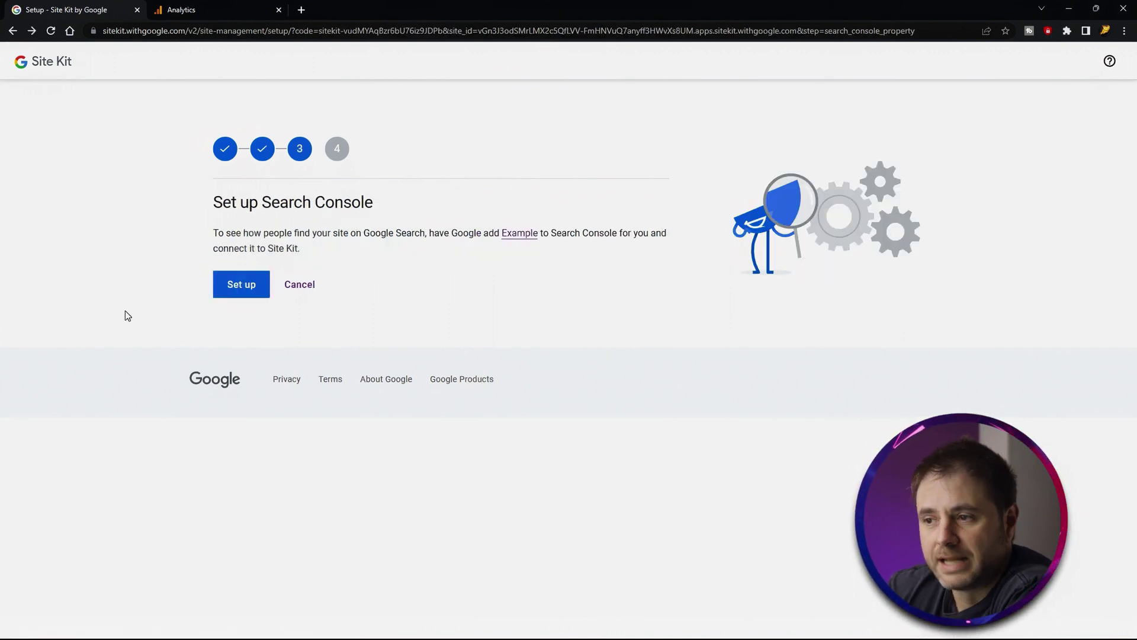
click(241, 285)
click(242, 273)
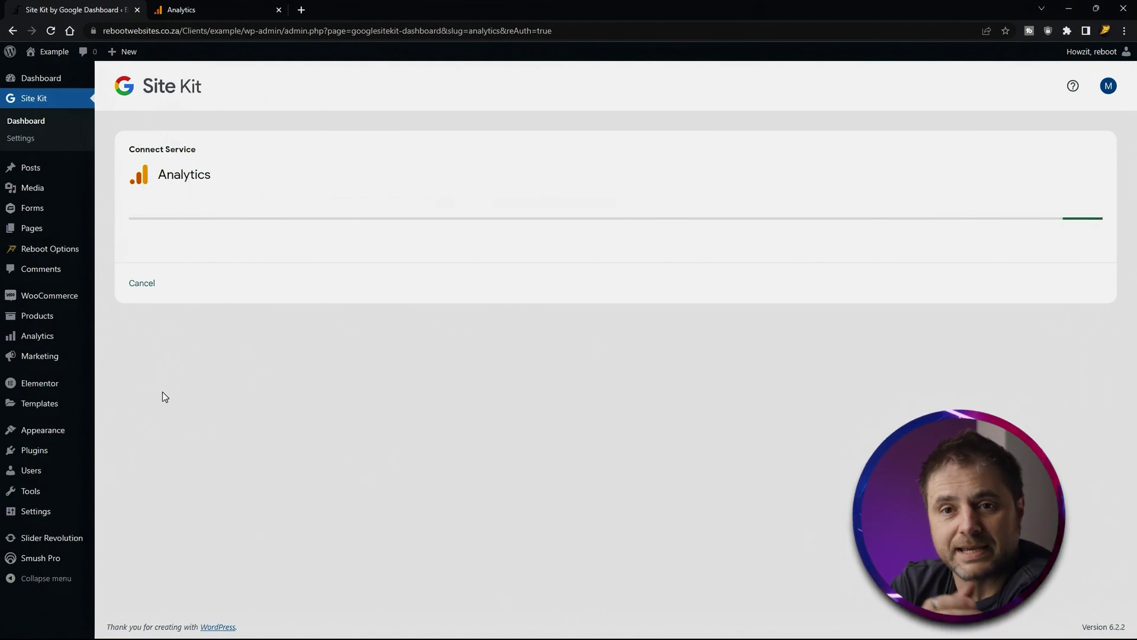
Finish connecting the Analytics service in Site Kit, authorising it with the existing Google account
click(206, 369)
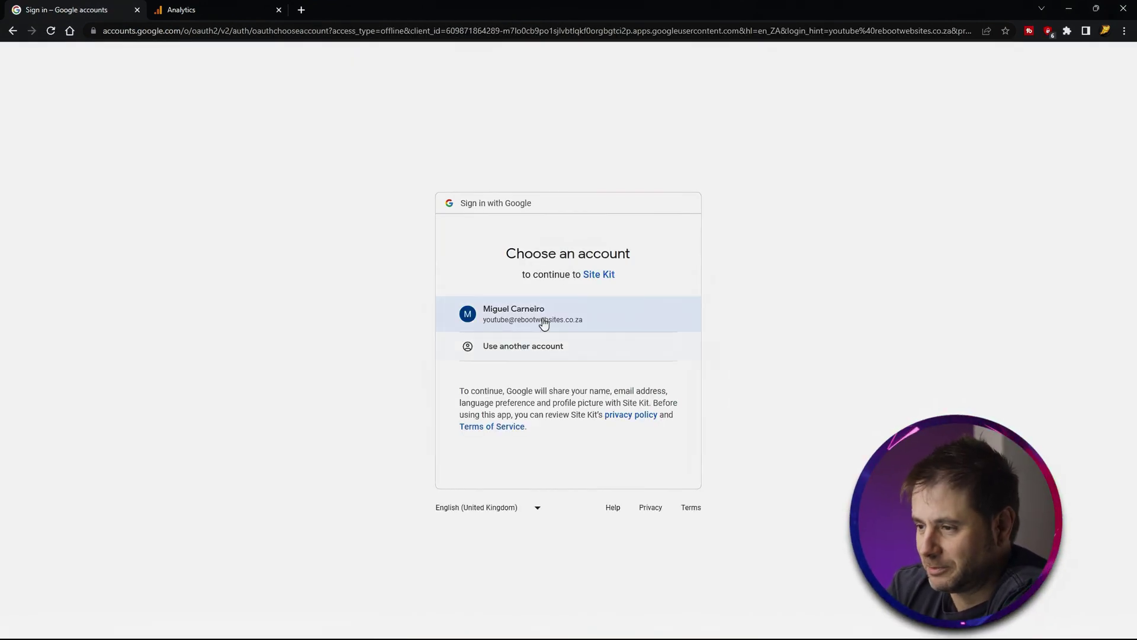
click(541, 320)
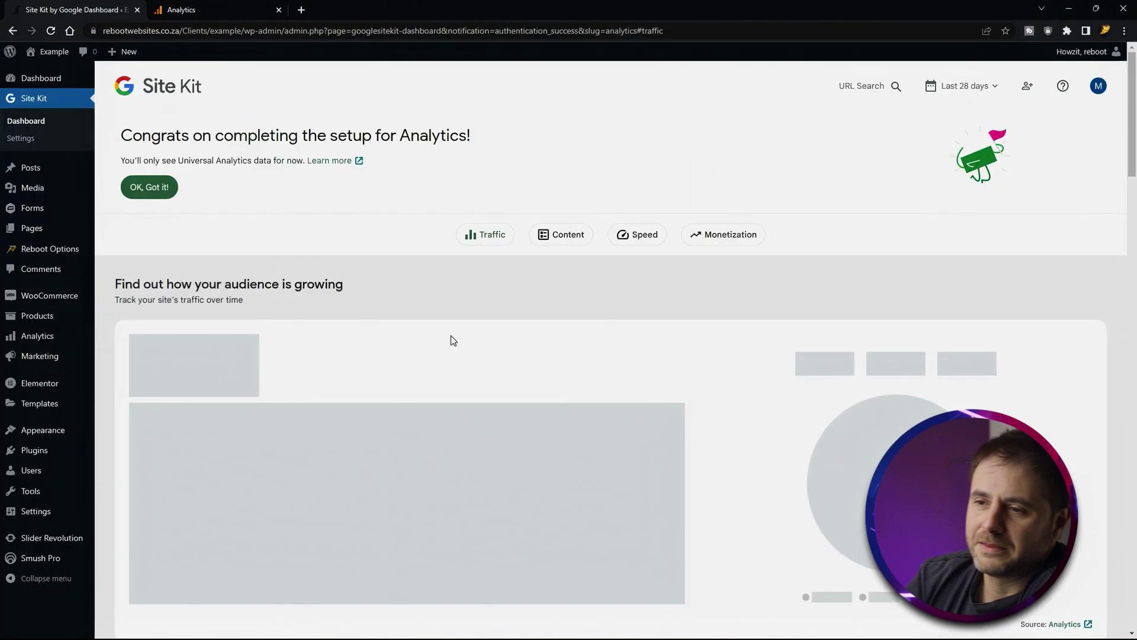
scroll(451, 337, down, 2)
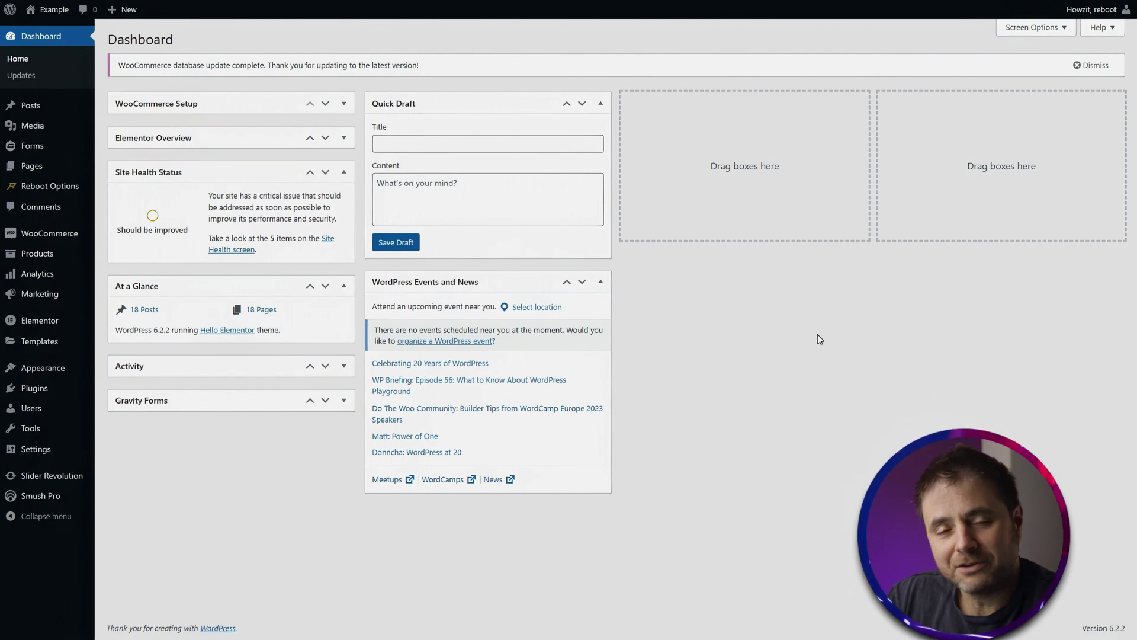
Search the new plugins for "monster" and activate the MonsterInsights Google Analytics plugin
mouse_move(36, 388)
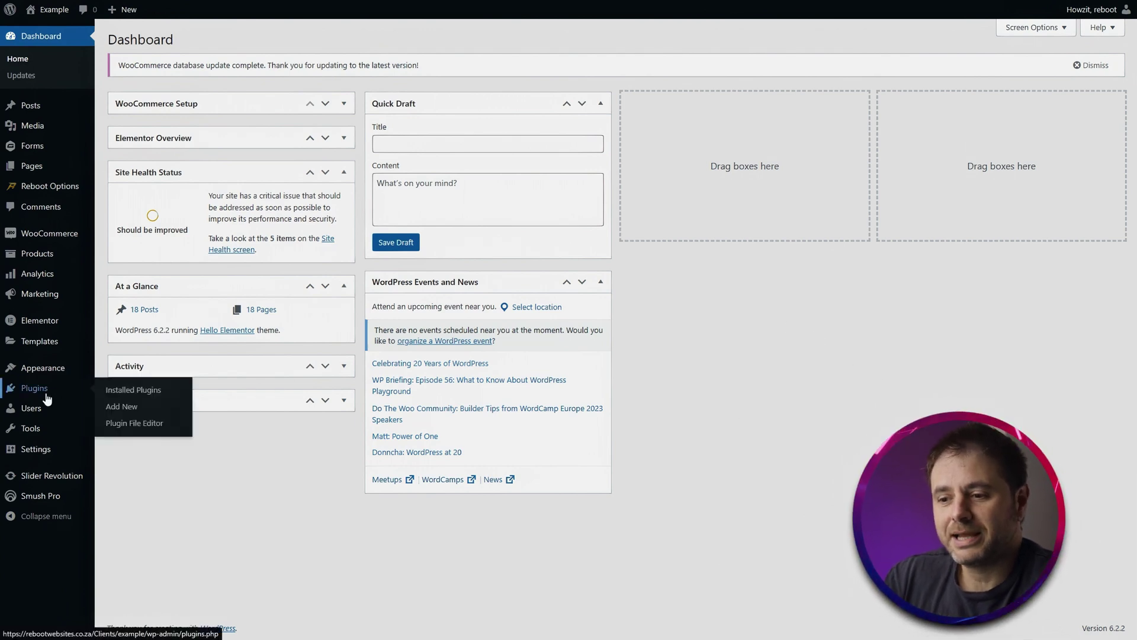
click(119, 407)
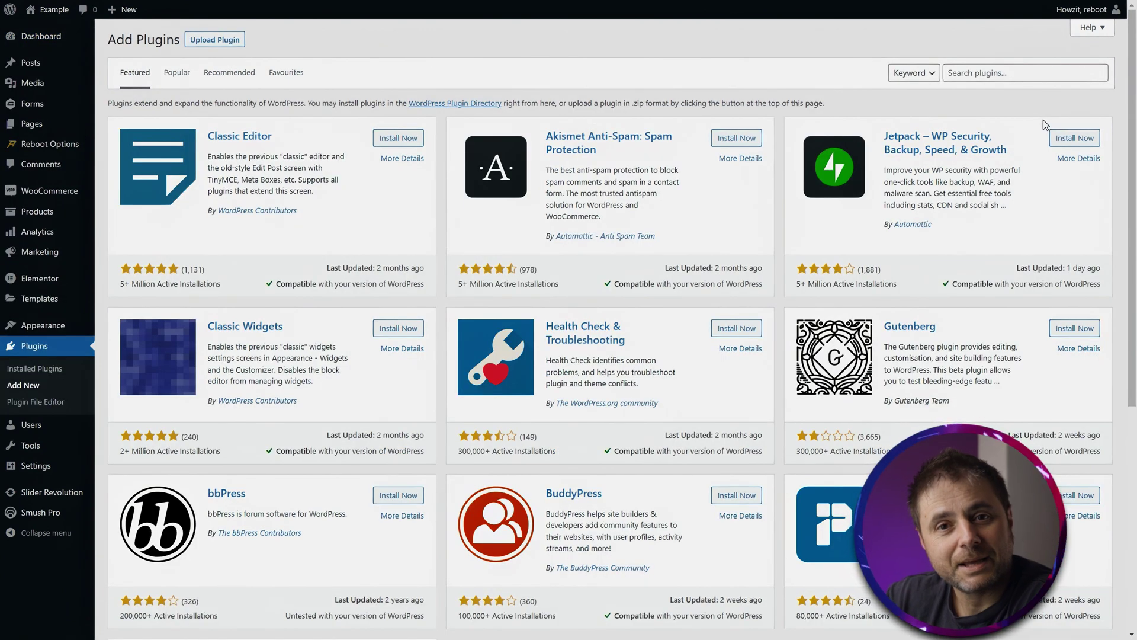
click(975, 74)
text(mon)
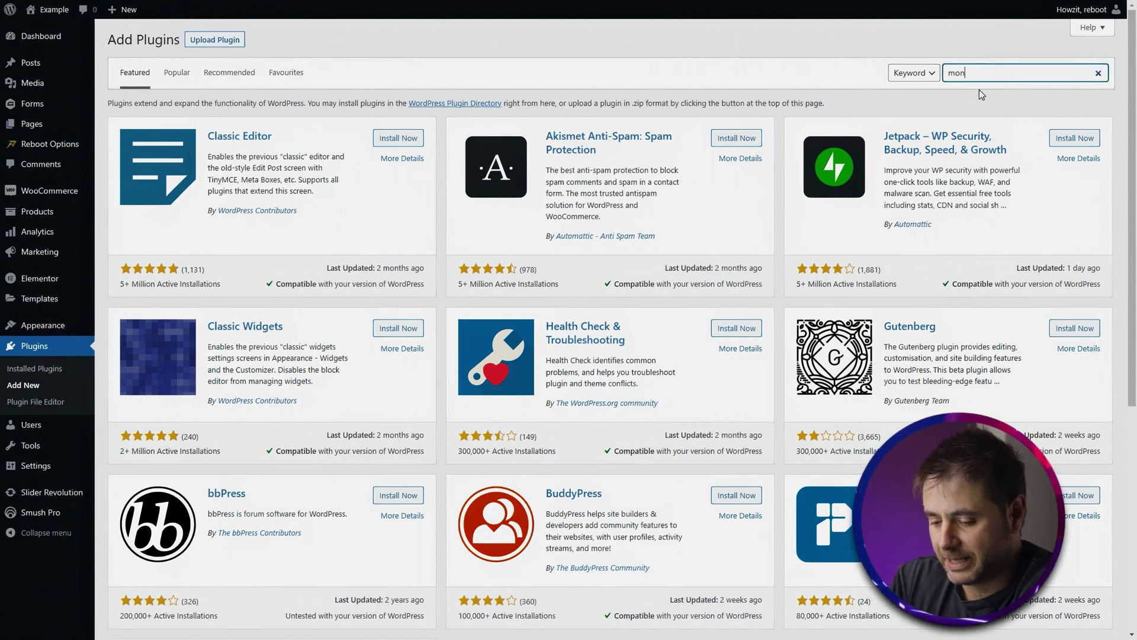
text(ster)
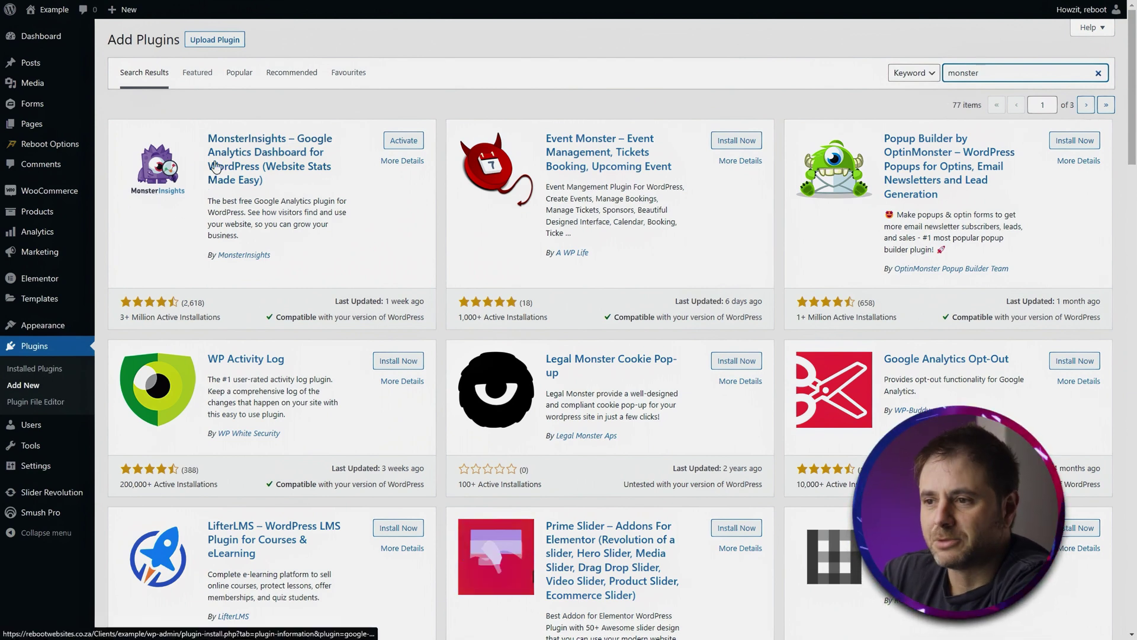
click(414, 112)
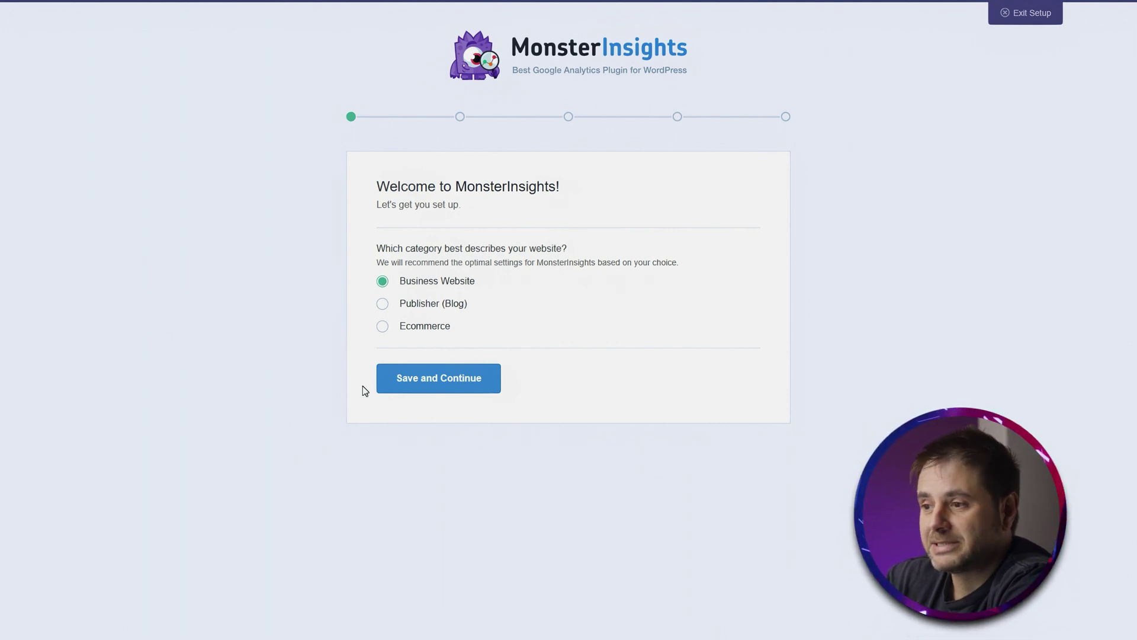
Keep Business Website as the site category and connect MonsterInsights to the My Website Google Analytics 4 property
click(424, 381)
click(470, 386)
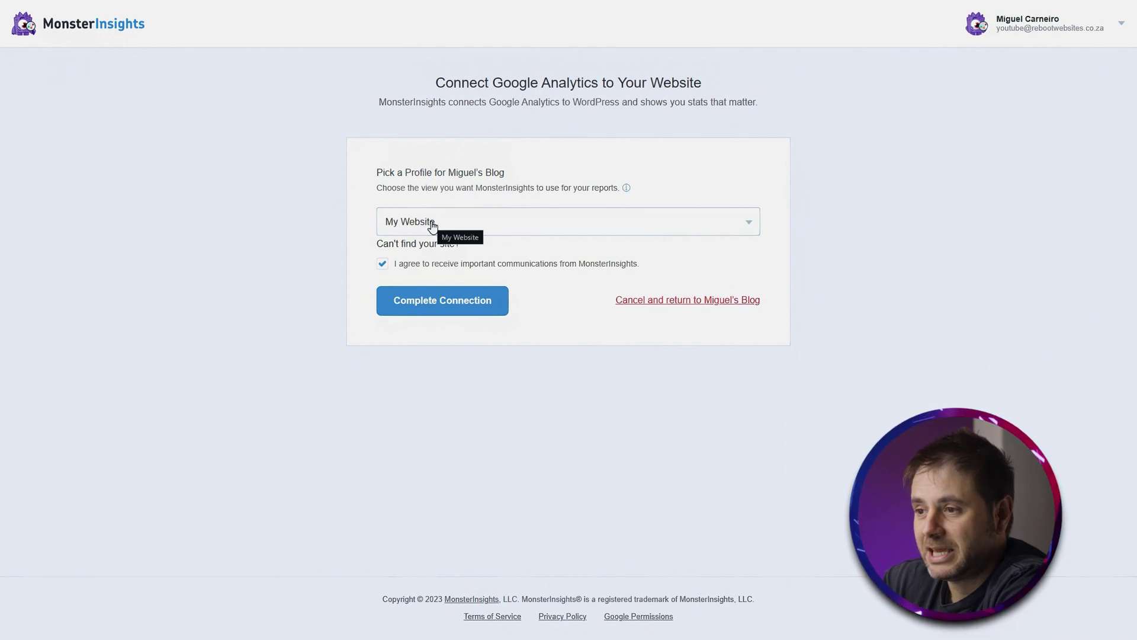
click(451, 227)
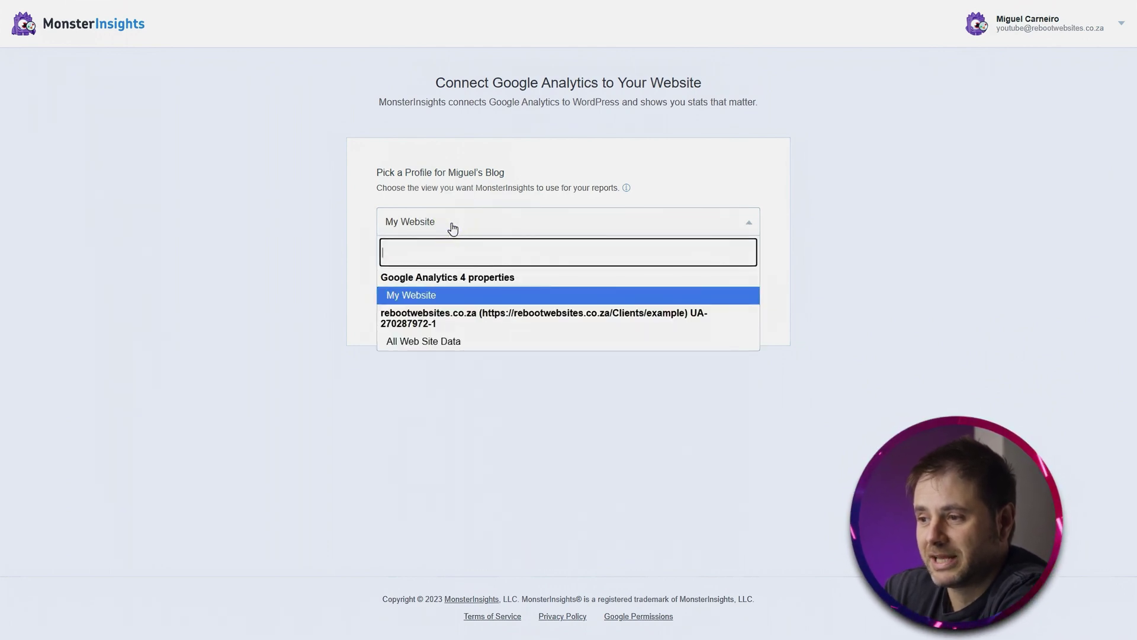
click(437, 295)
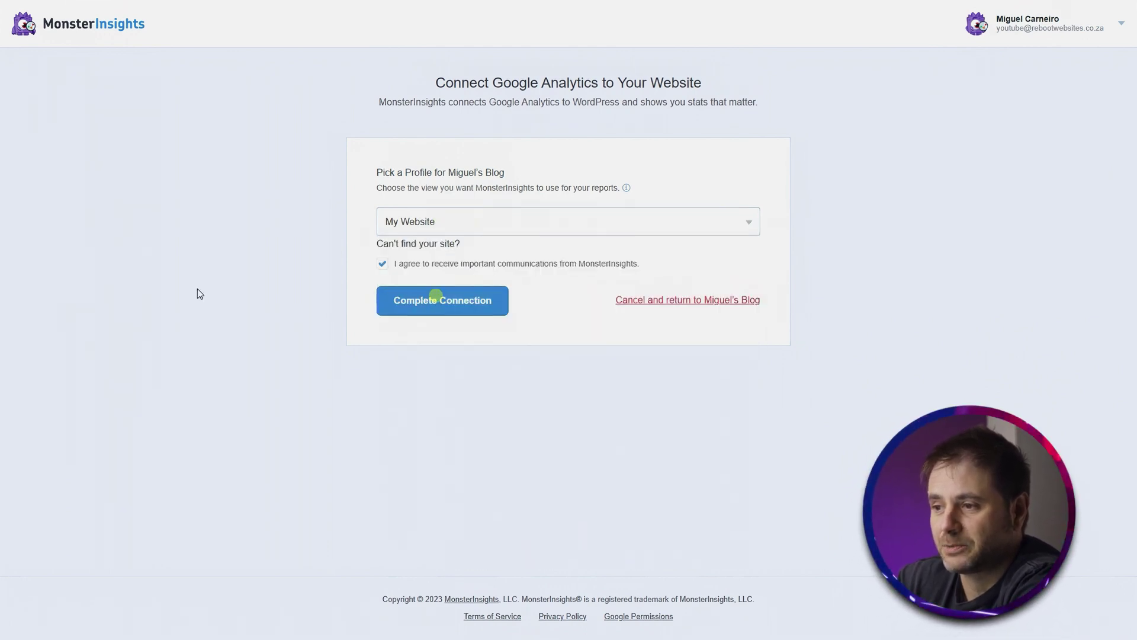
click(443, 302)
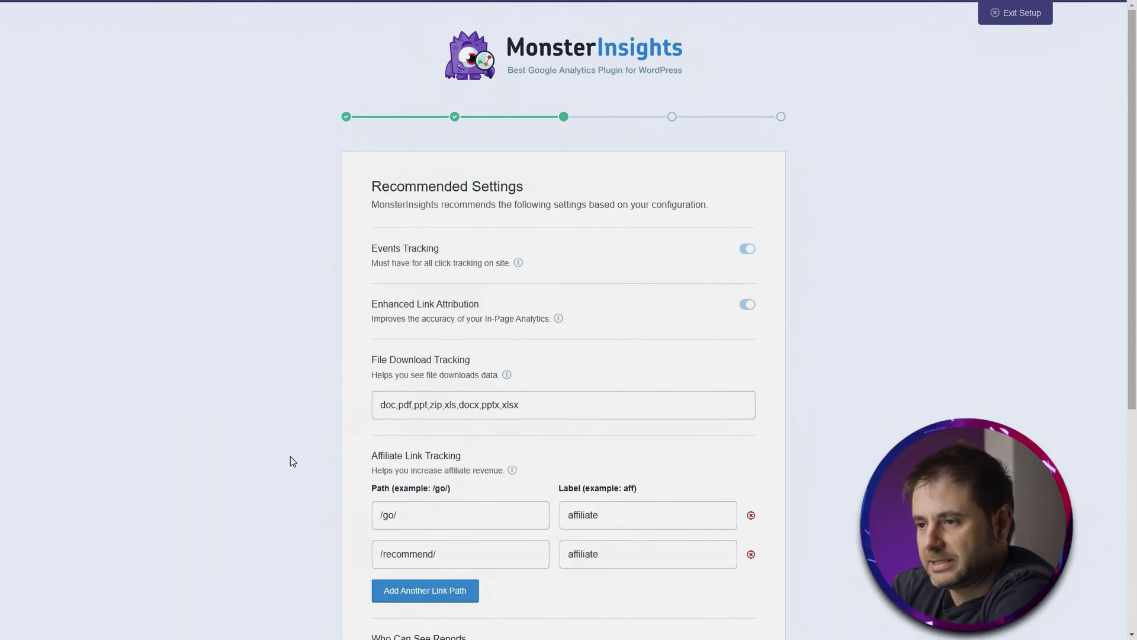
Review the MonsterInsights recommended settings and save them with their defaults
scroll(271, 429, down, 3)
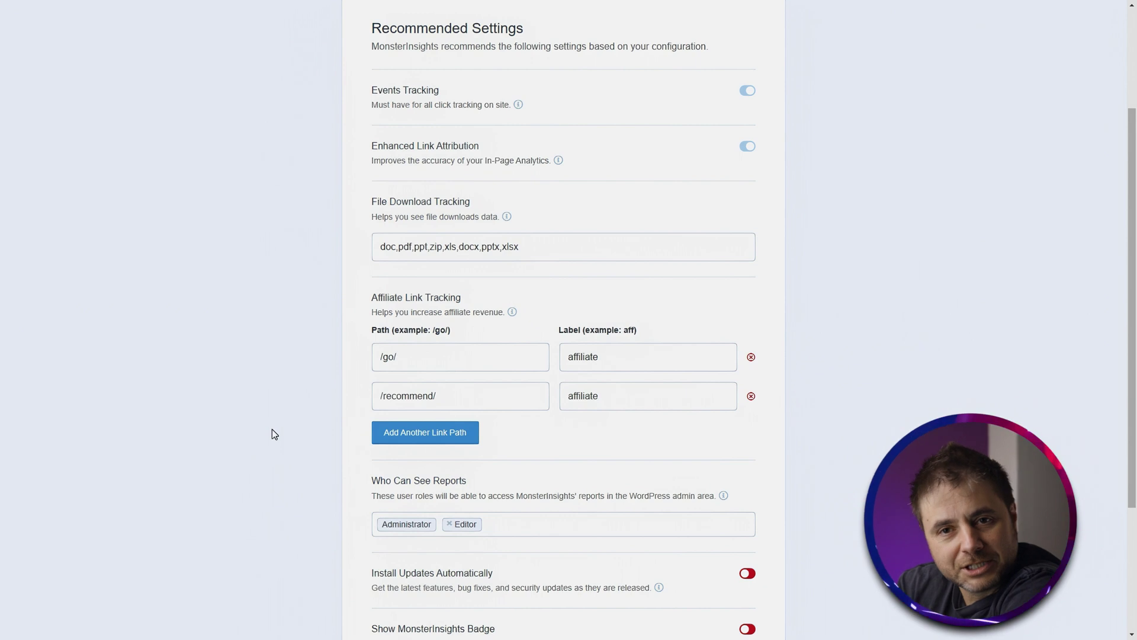
scroll(272, 421, down, 3)
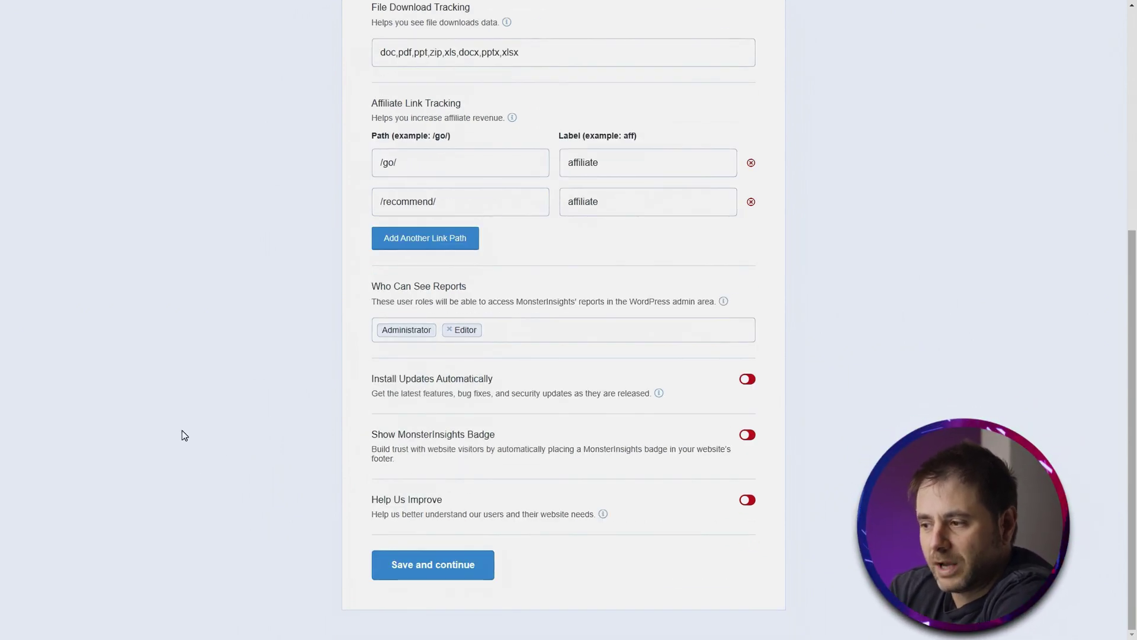
click(436, 569)
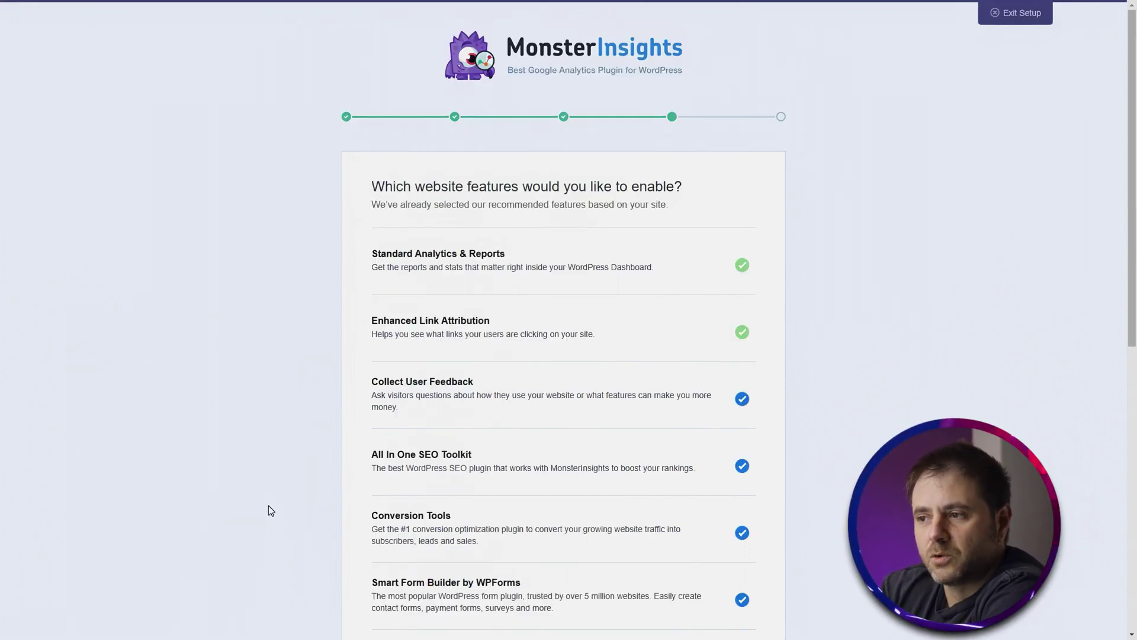
Enable eCommerce Tracking alongside the preselected MonsterInsights website features and continue the setup
scroll(268, 506, down, 5)
scroll(266, 504, up, 4)
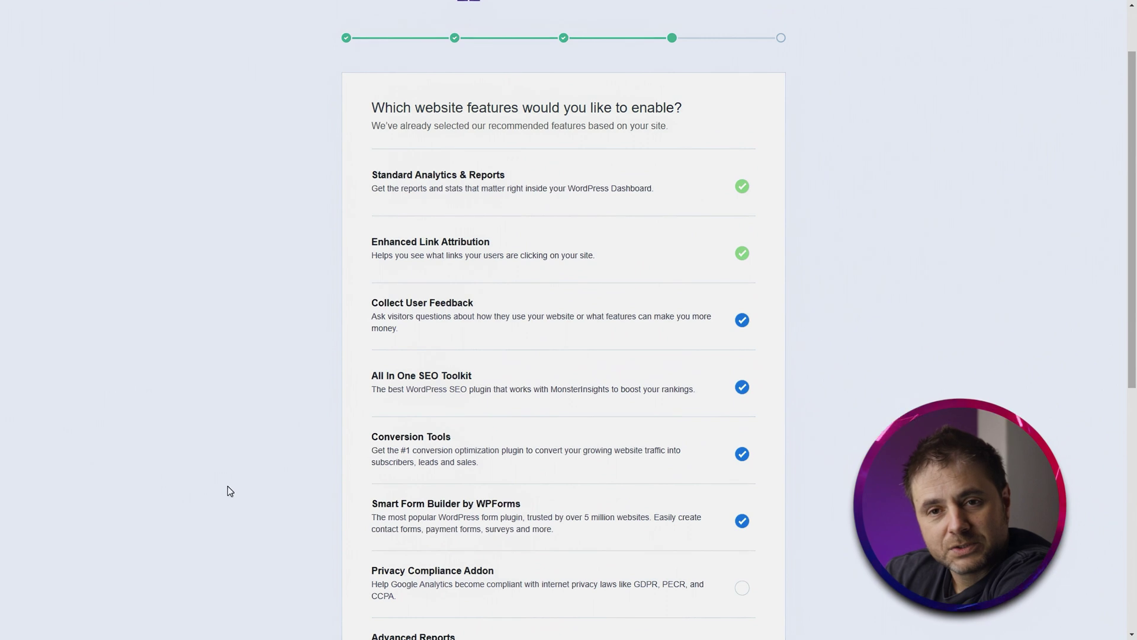
scroll(275, 414, down, 6)
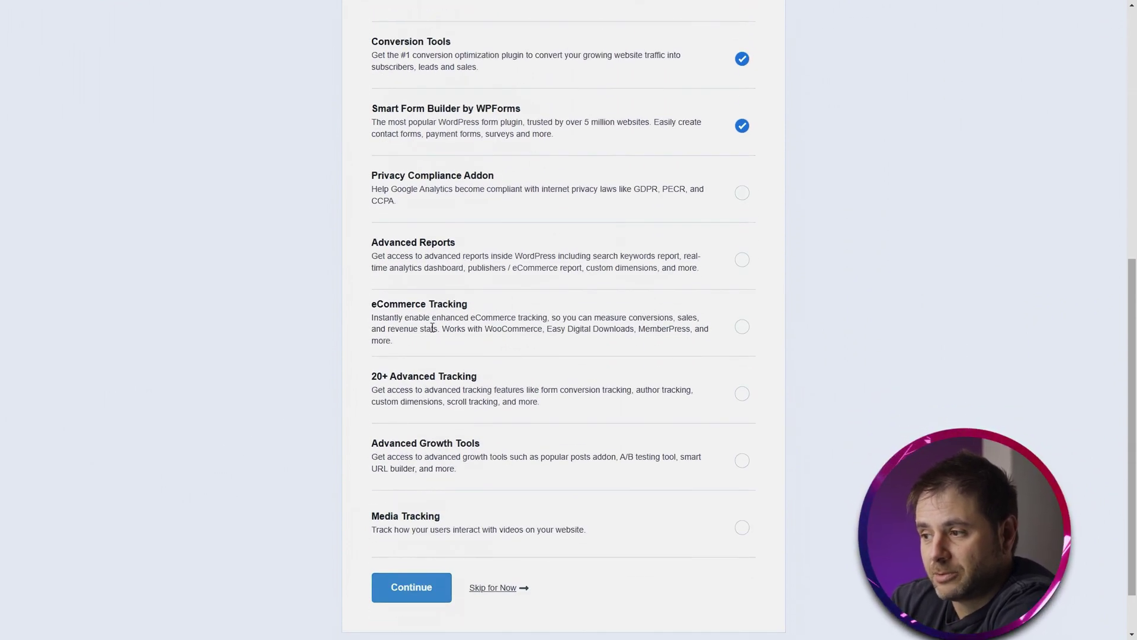
click(740, 325)
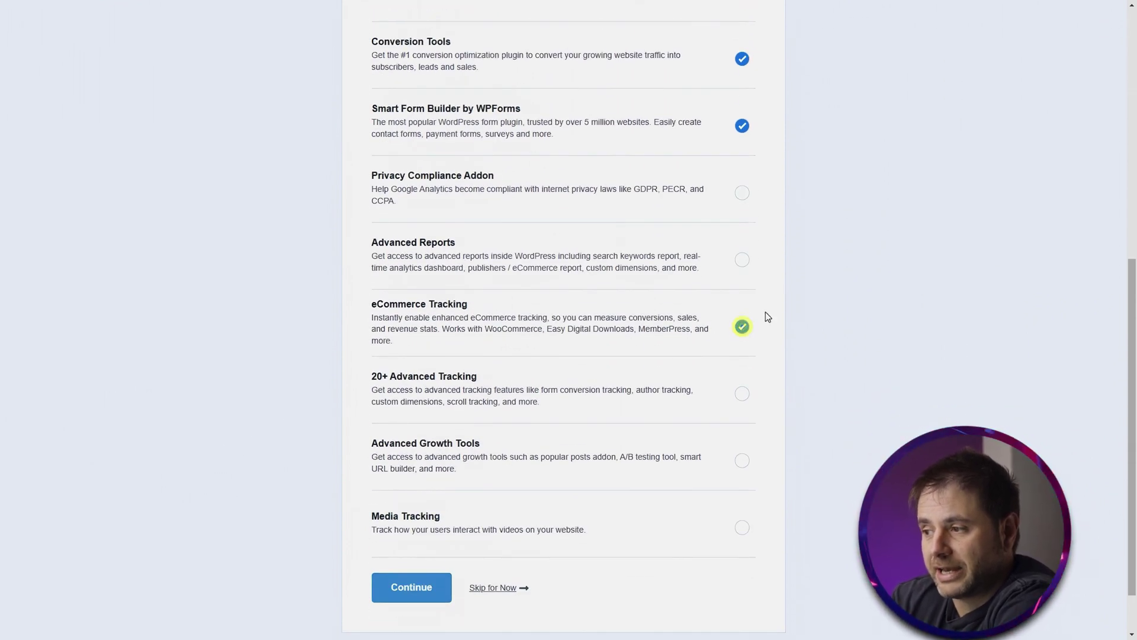
click(384, 597)
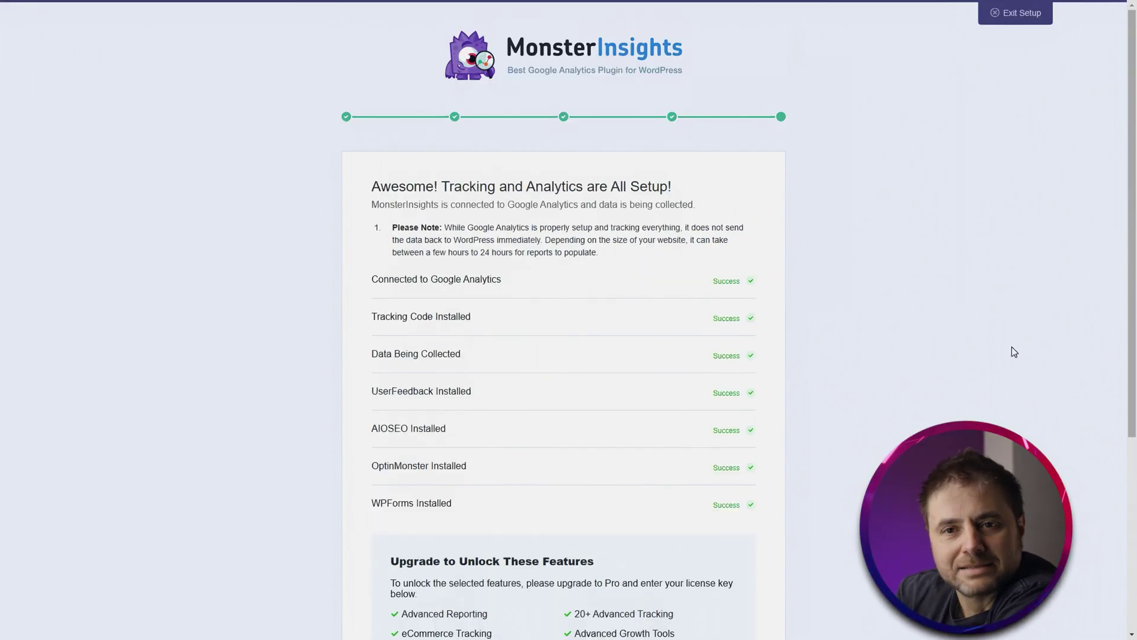
Review the setup summary and complete the MonsterInsights setup without upgrading to Pro
scroll(1015, 391, down, 5)
scroll(967, 410, up, 5)
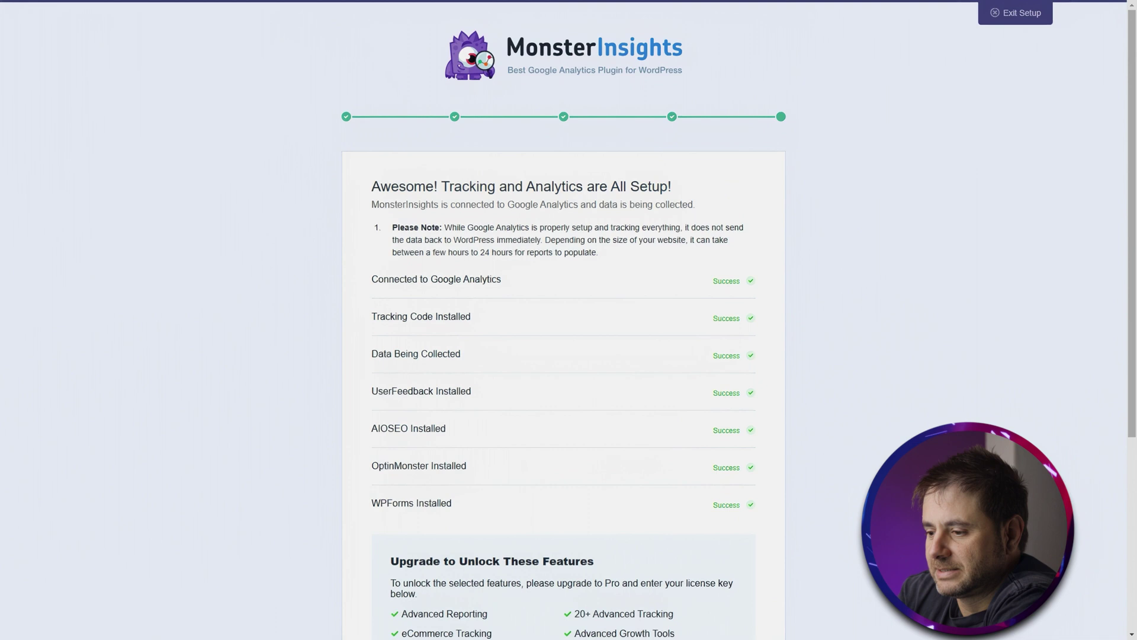
scroll(644, 587, down, 5)
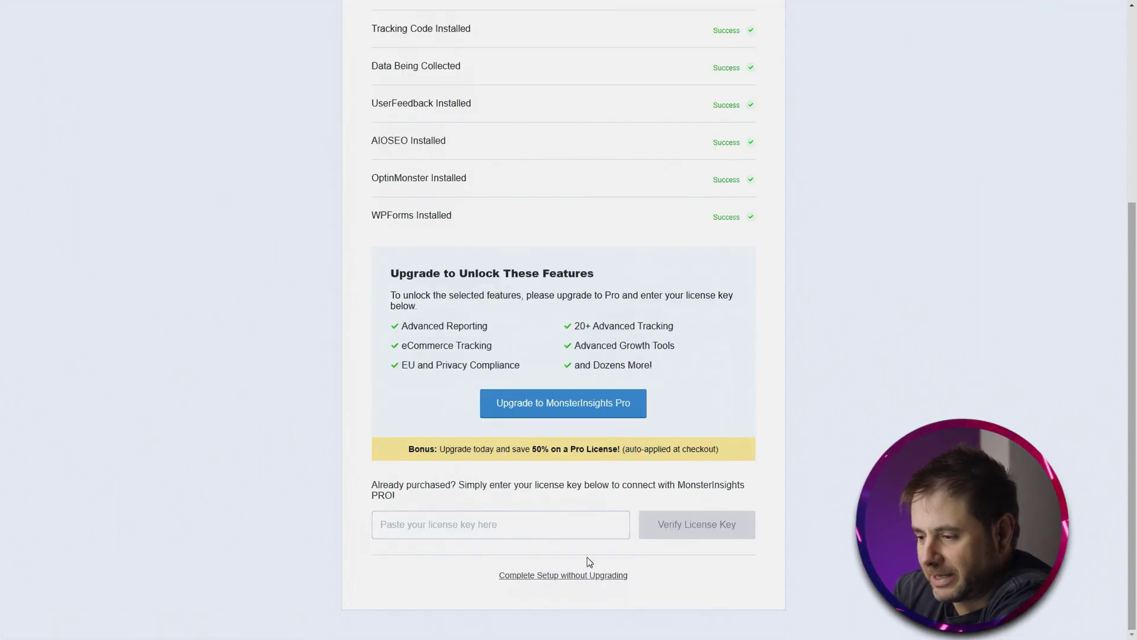
click(560, 583)
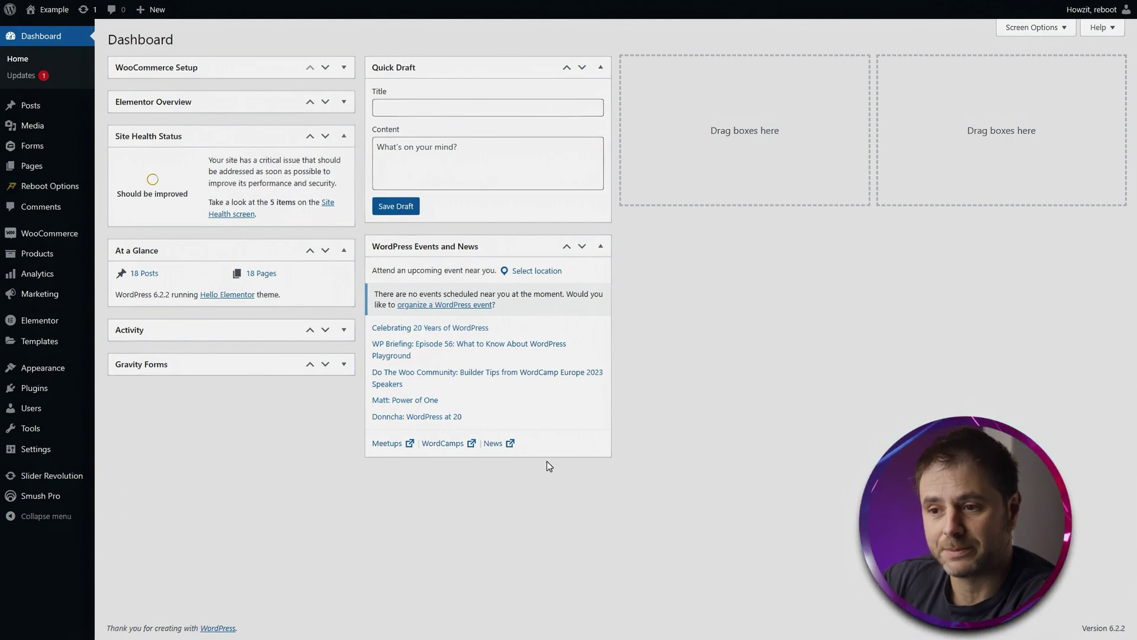
Open the Theme File Editor for the Hello Elementor theme's files
mouse_move(39, 367)
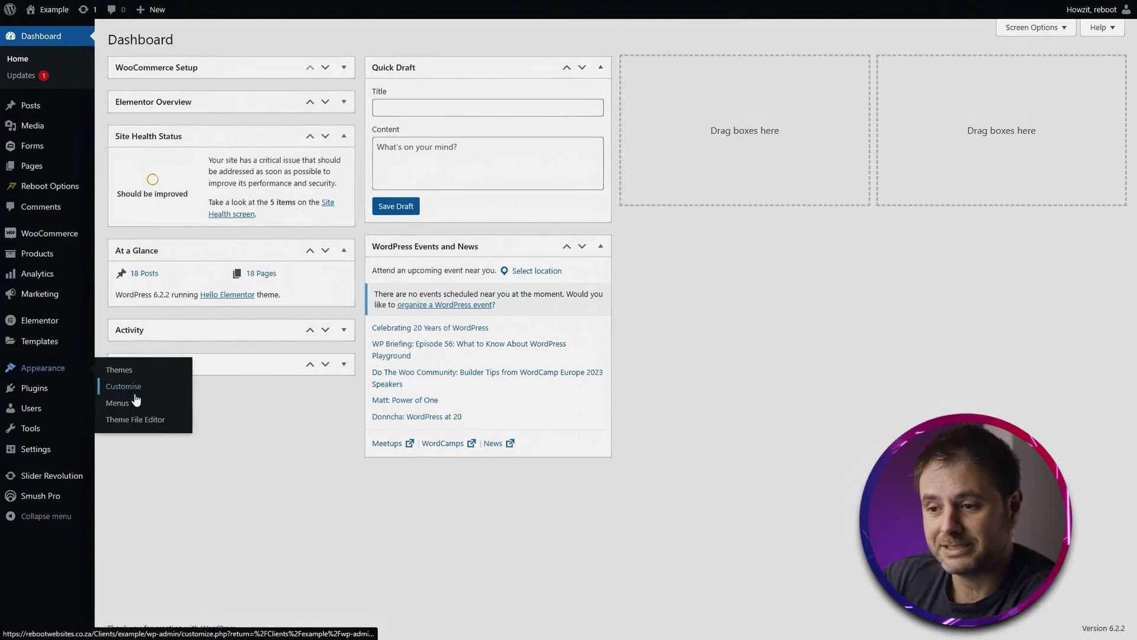
click(132, 419)
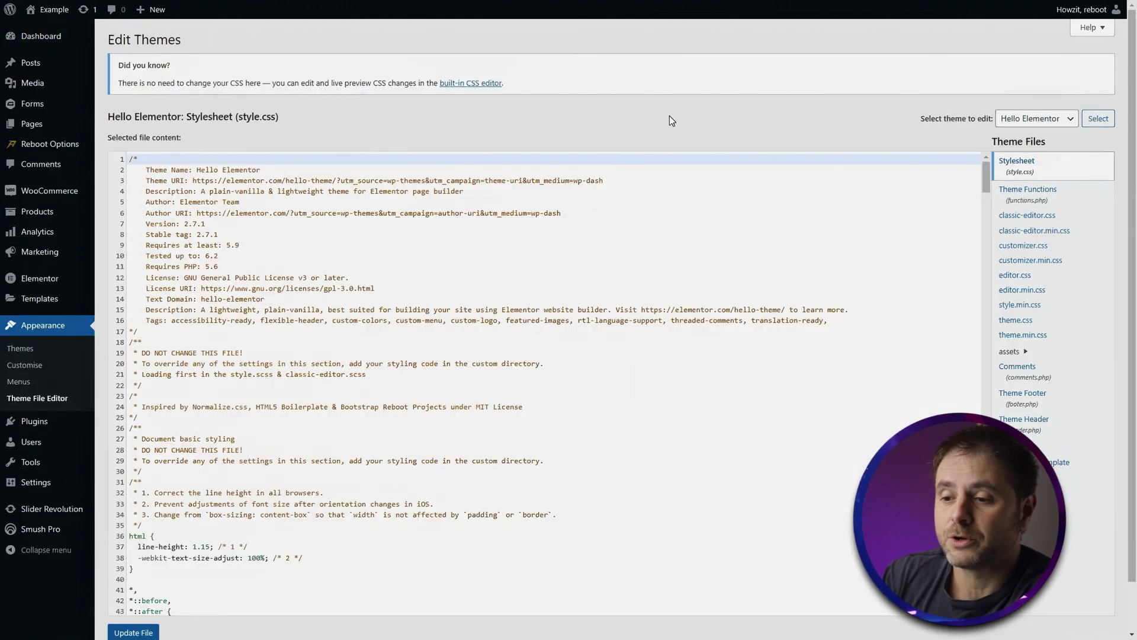
mouse_move(77, 428)
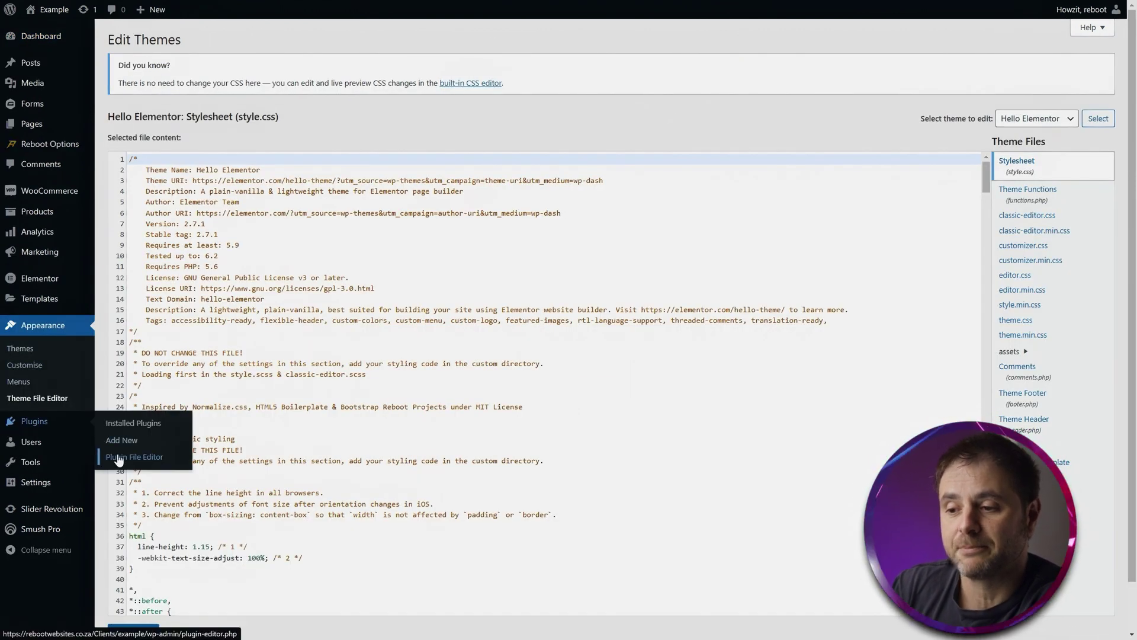
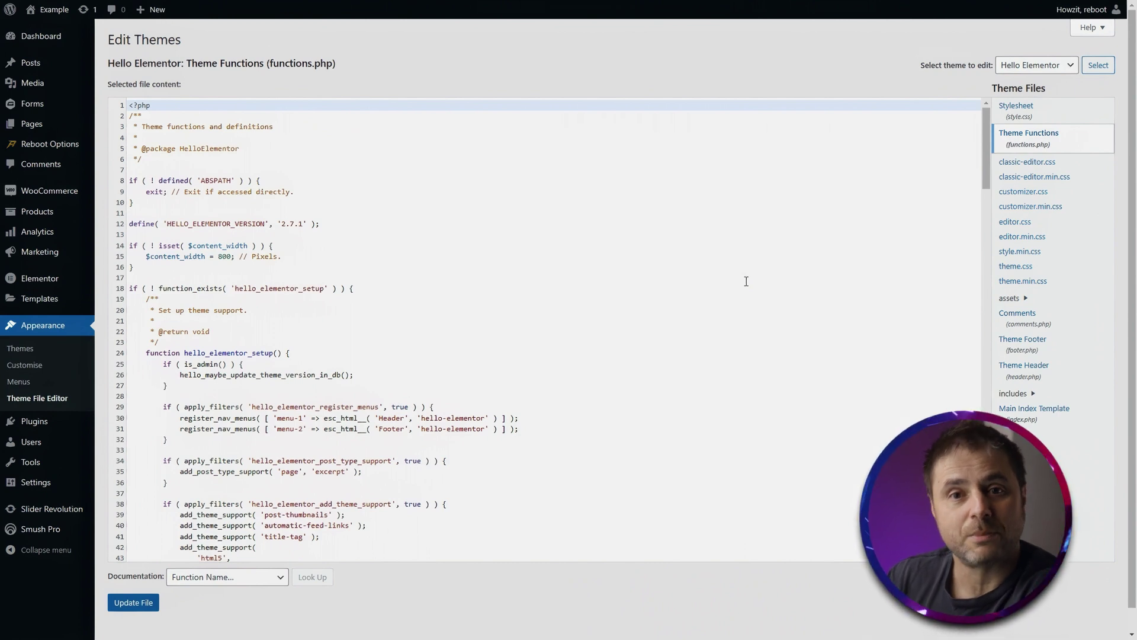
Append the Google Tag snippet to the end of functions.php, with function my_google_tag_code hooked to wp_head at priority 10
scroll(699, 240, down, 15)
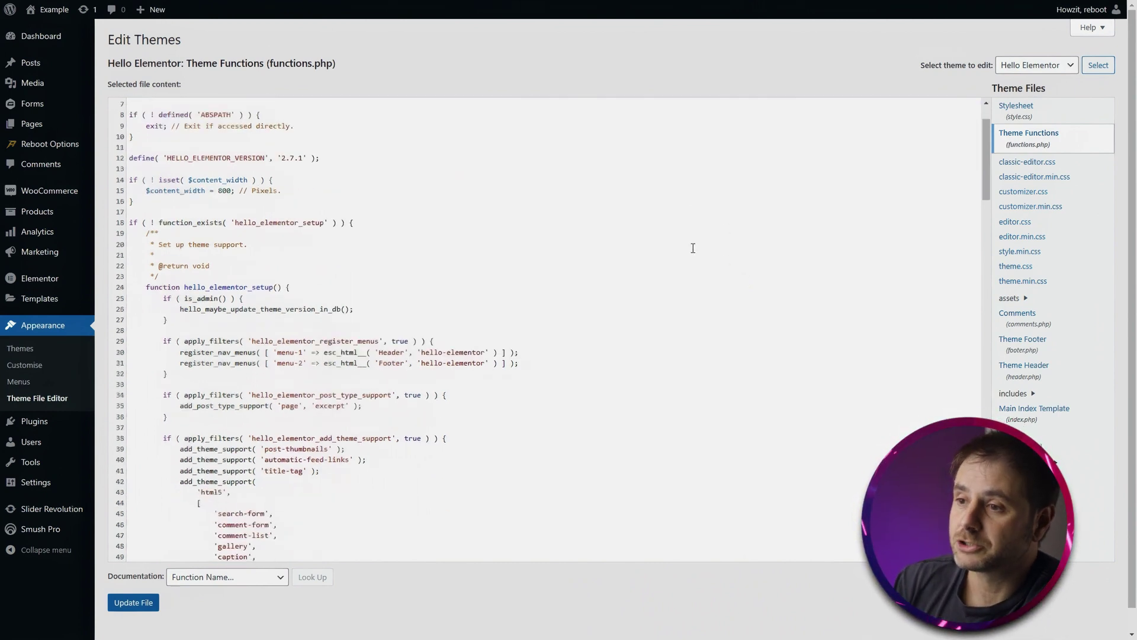
scroll(707, 237, down, 15)
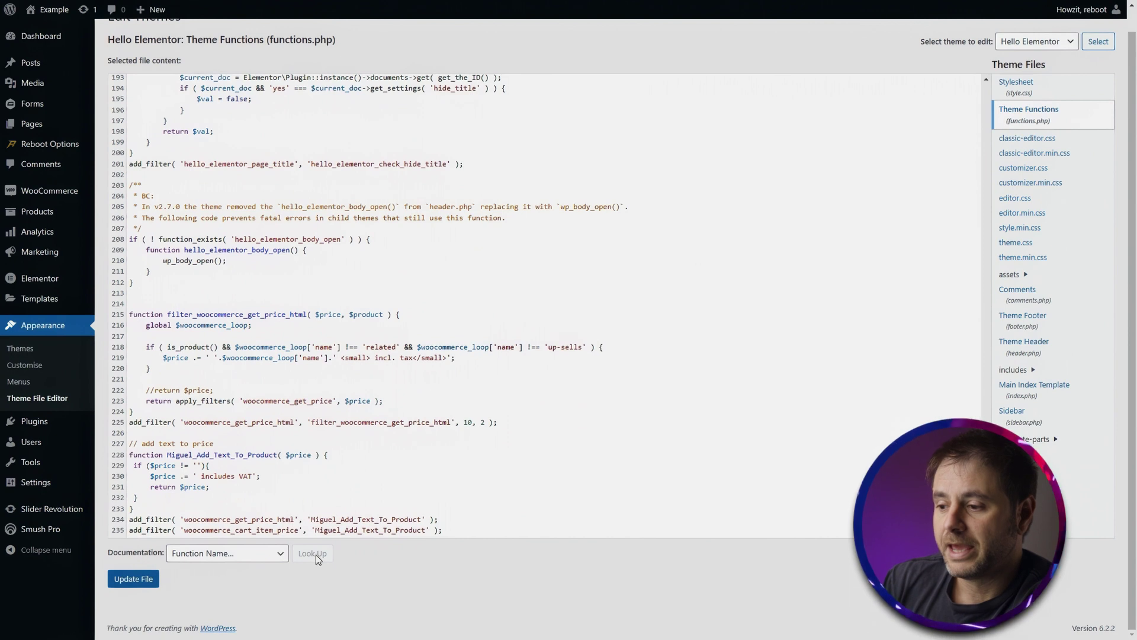
click(495, 529)
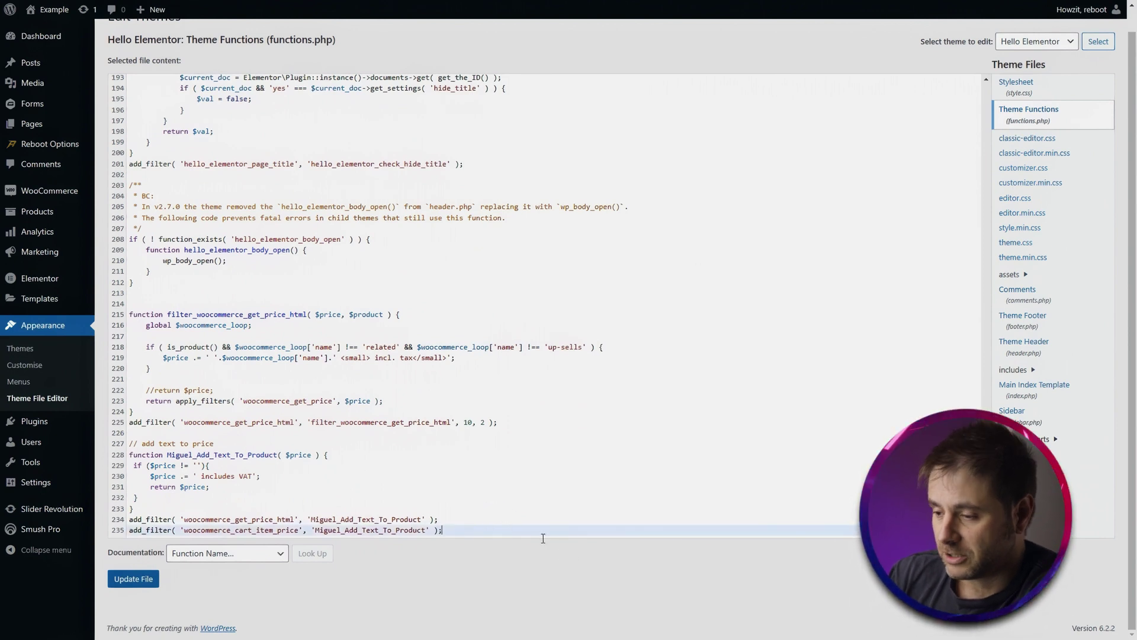
key(Return)
key(Return)
key(Return)
key(Return)
key(Return)
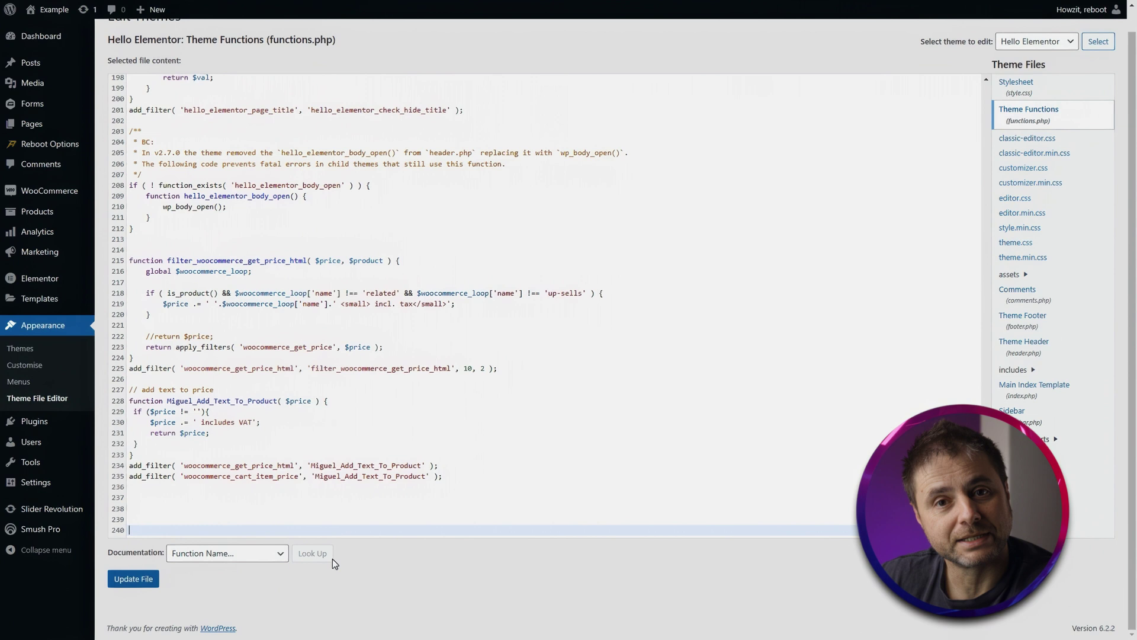
text(// Add Google Tag to the Website     function my_google_tag_code() { ?>        <?php     } add_action( 'wp_head', 'my_google_tag_code', 10 );)
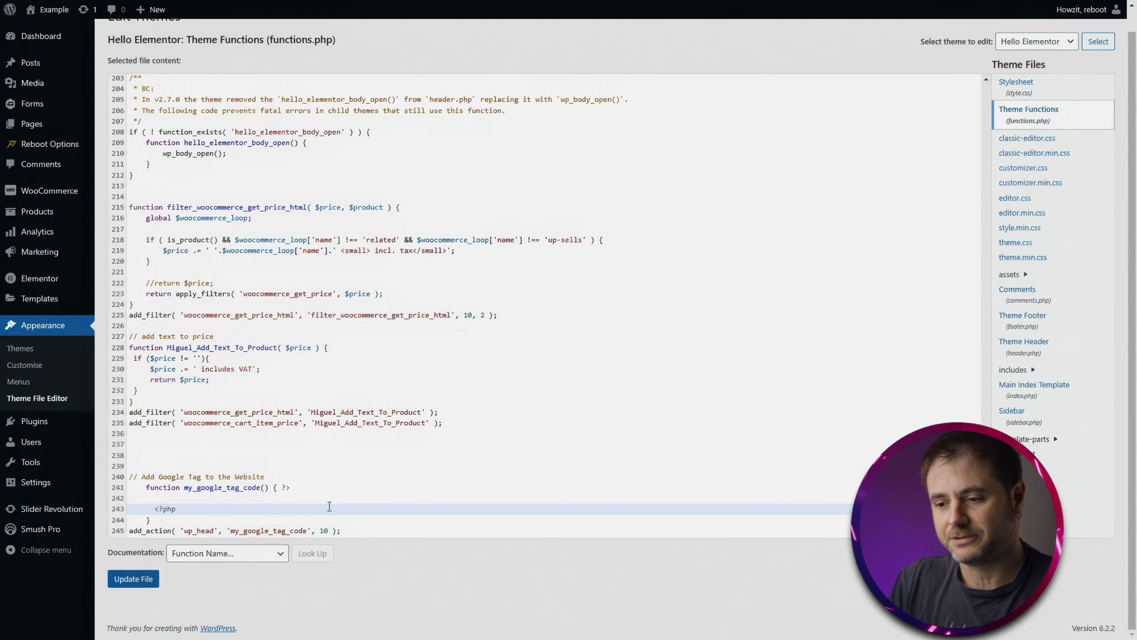
Add a blank line inside the my_google_tag_code function and check its name against the one in the wp_head action
click(281, 498)
key(Return)
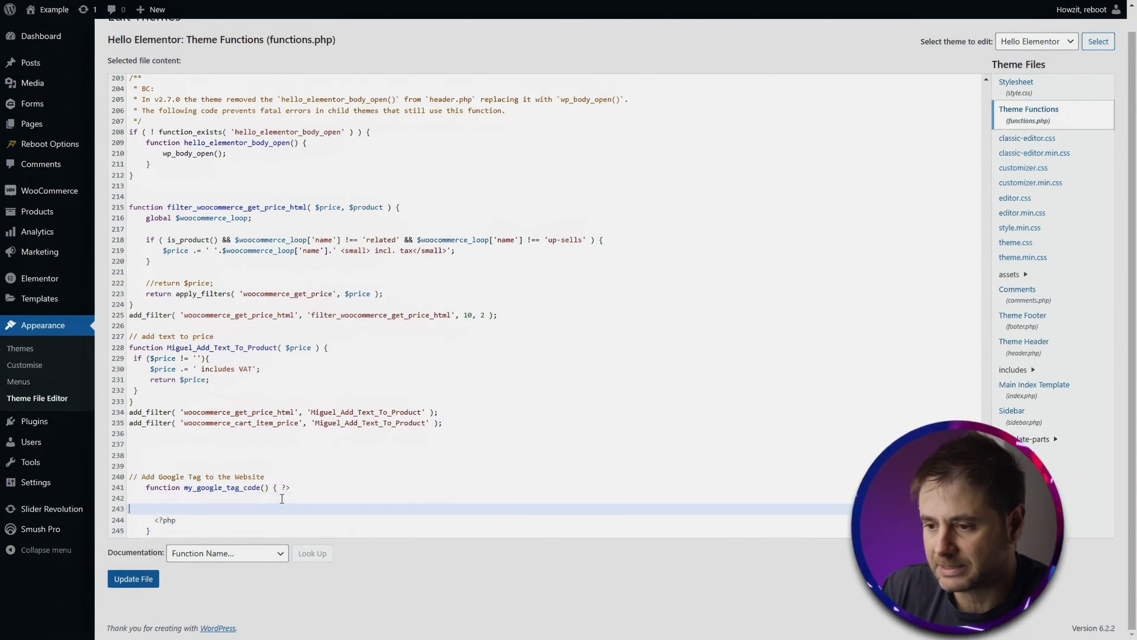
click(176, 519)
text(add_action( 'wp_head', 'my_google_tag_code', 10 );)
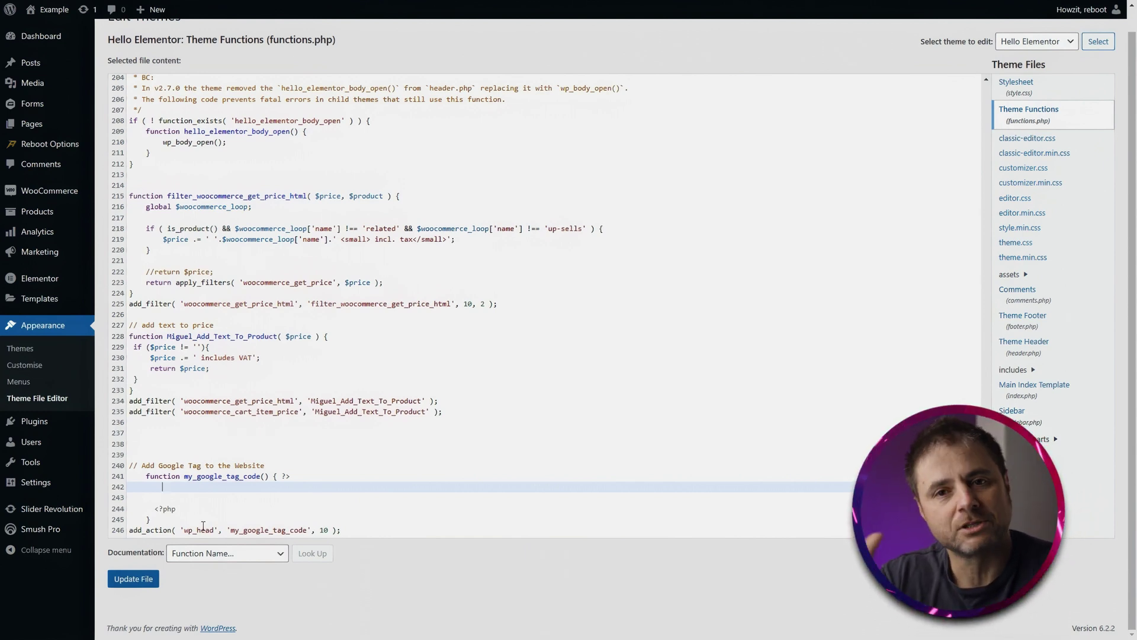
double_click(241, 530)
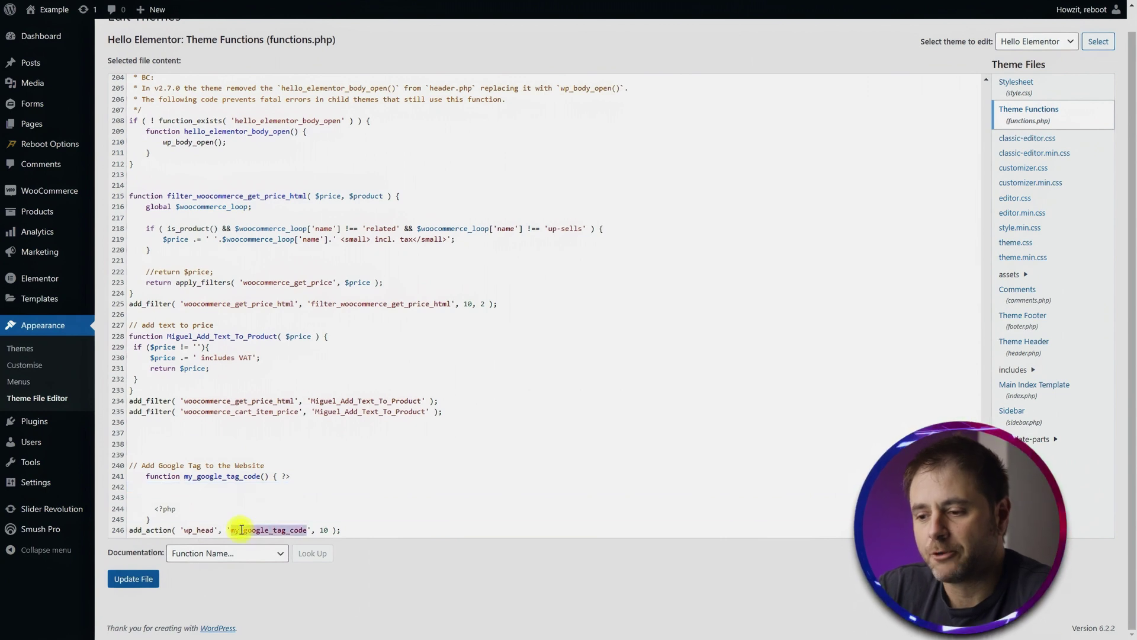
click(218, 480)
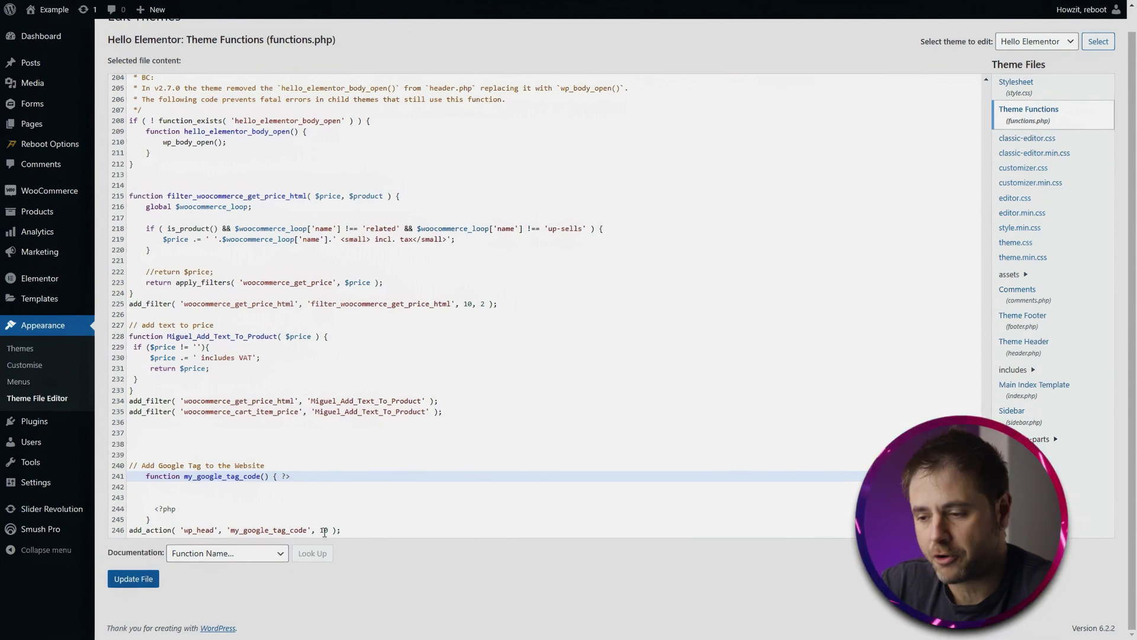
click(351, 530)
text(;)
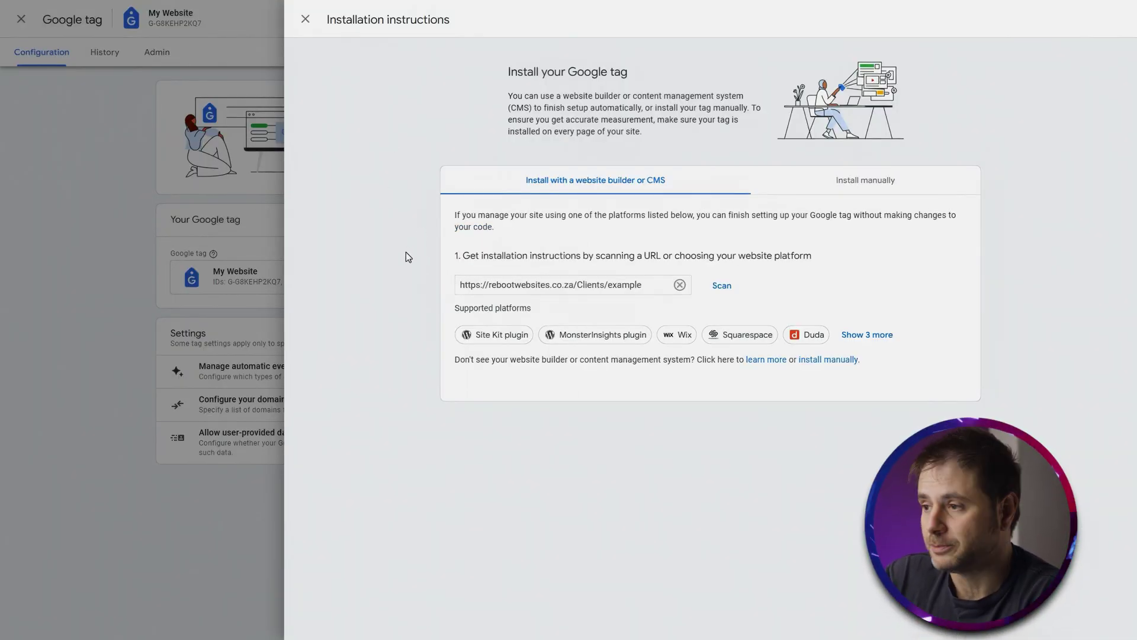
Switch to Google Analytics and copy the complete Google tag script from the manual installation instructions
click(859, 183)
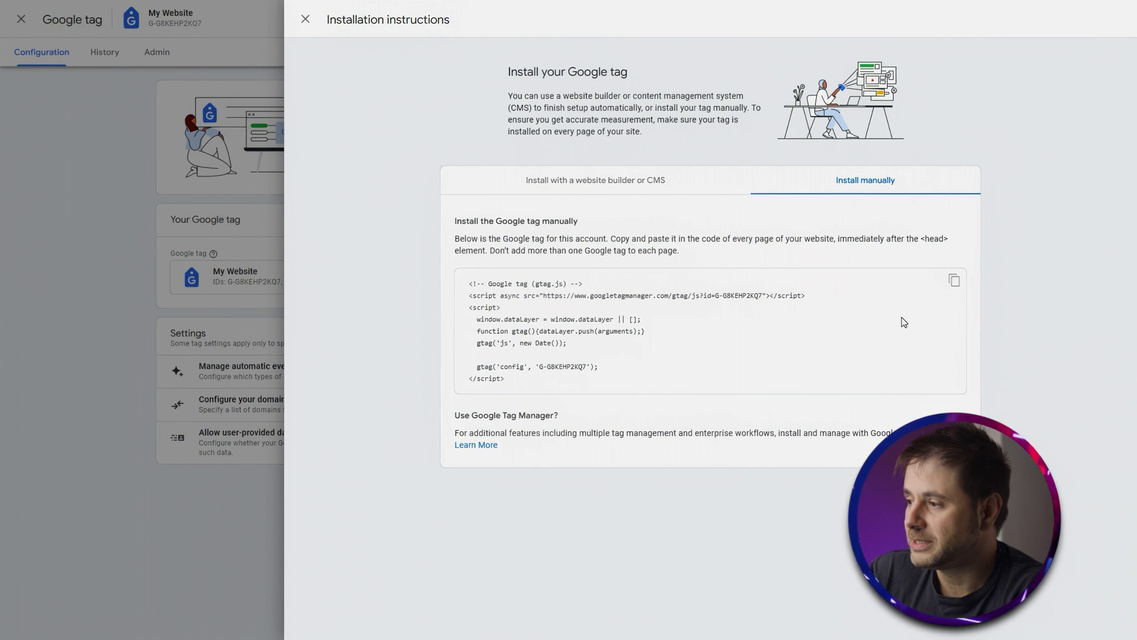
click(952, 282)
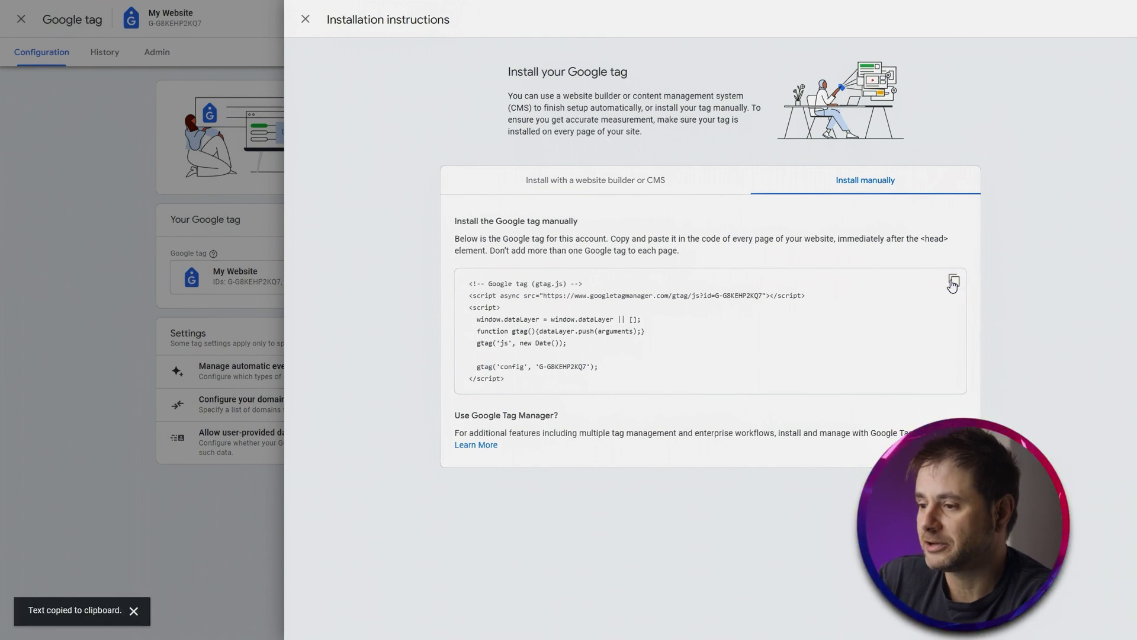
drag(548, 377, 468, 282)
right_click(482, 294)
click(492, 306)
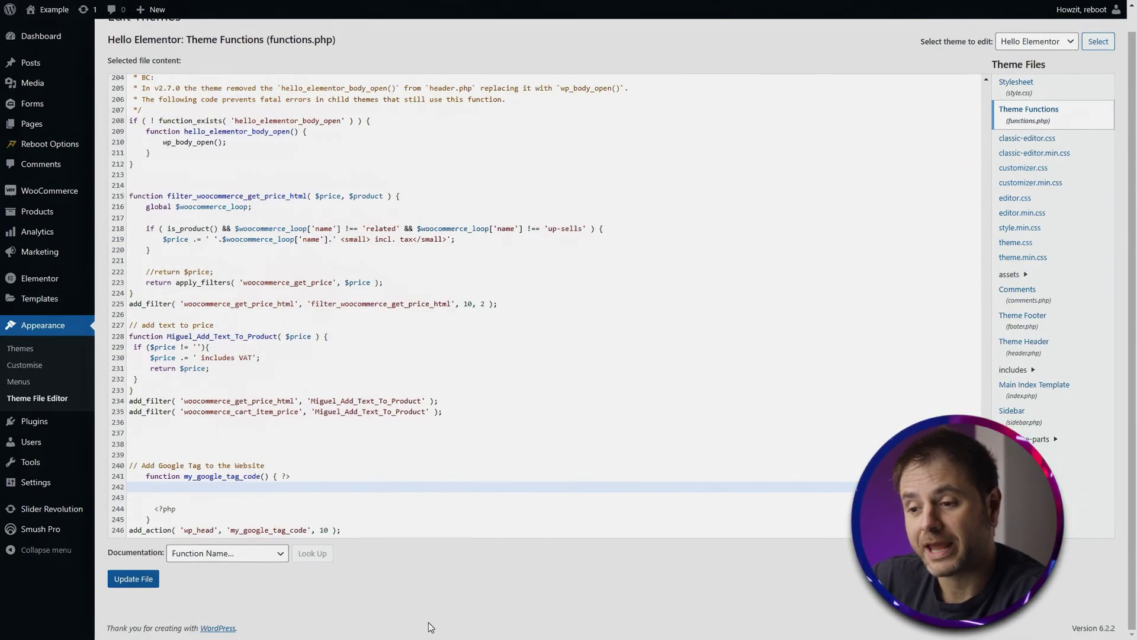
Back in WordPress, paste the Google tag script inside the my_google_tag_code function and update functions.php
click(167, 487)
key(ctrl+v)
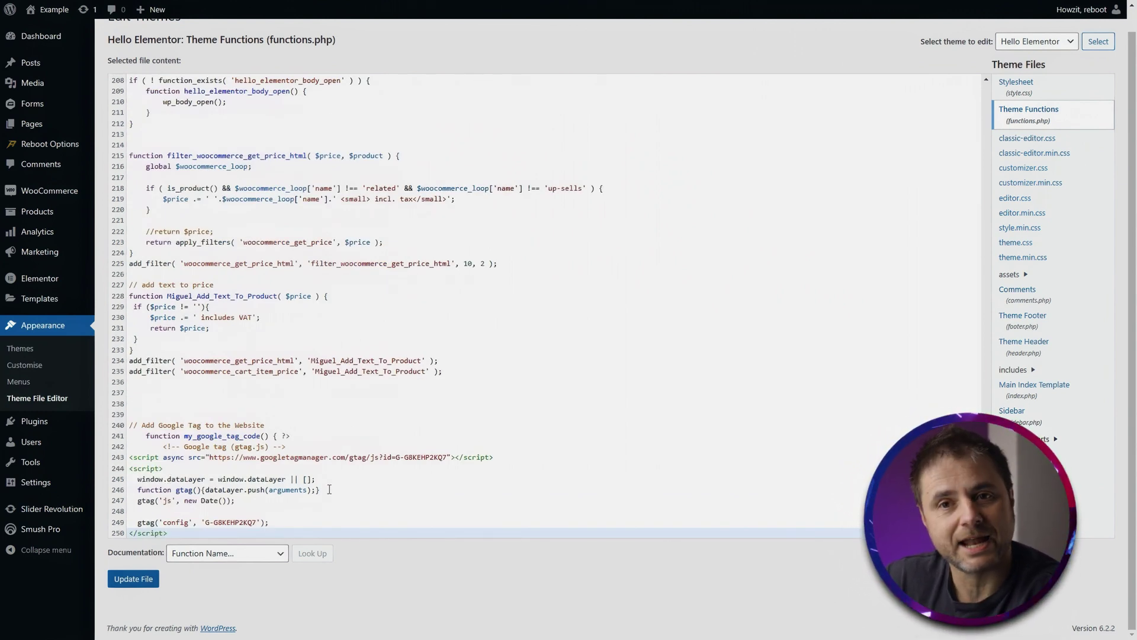
click(135, 579)
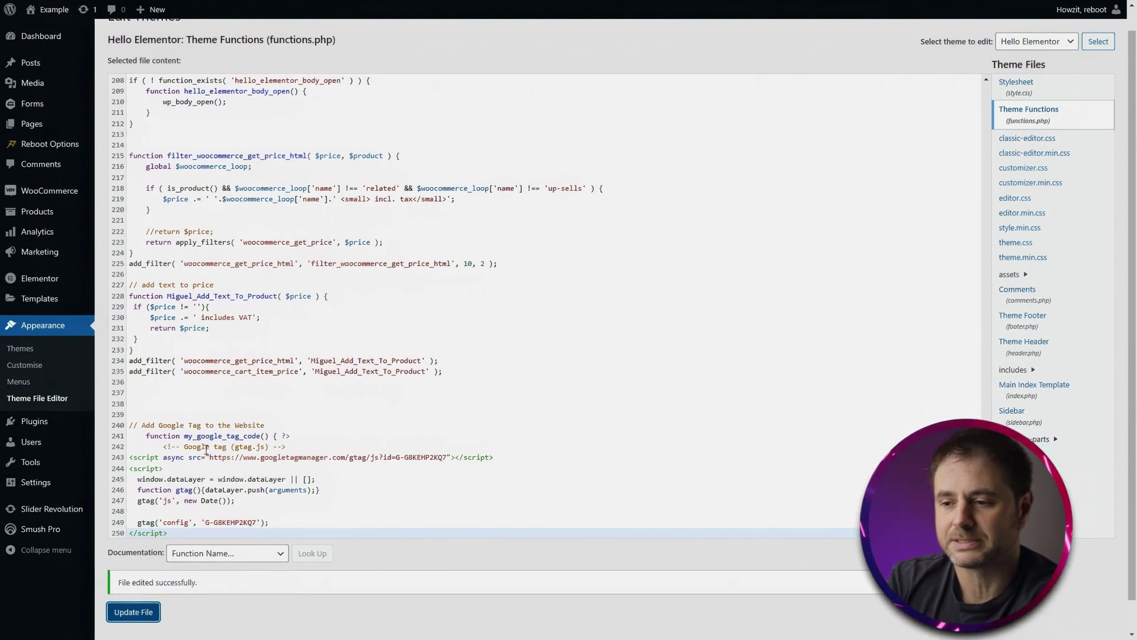
scroll(510, 314, down, 1)
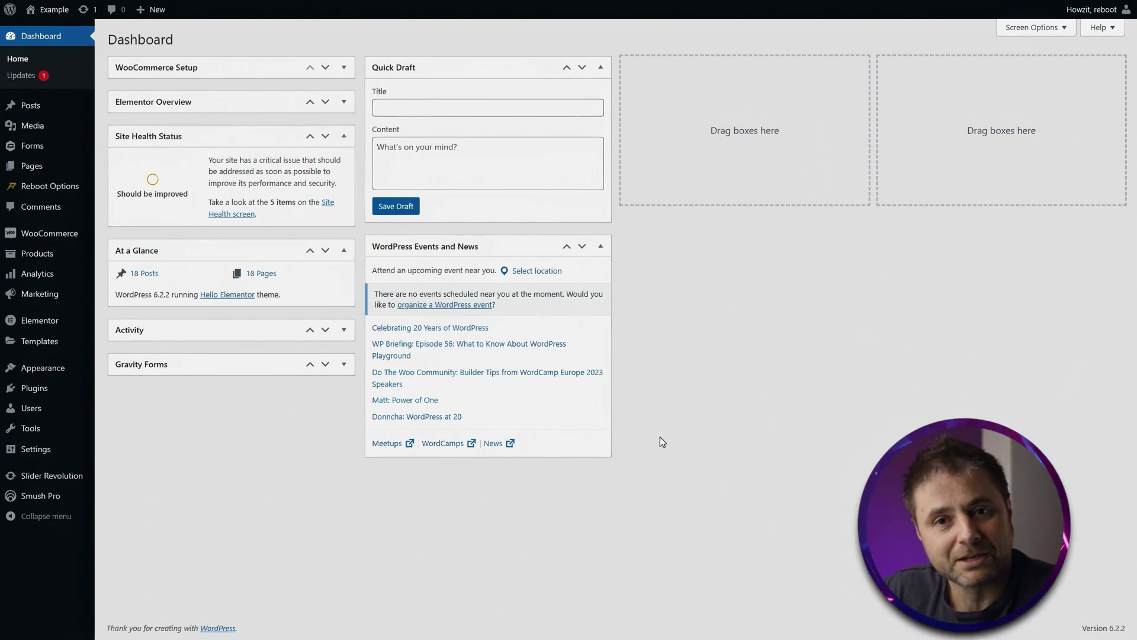
Open Elementor's Custom Code page and copy the Google tag script from the manual installation instructions in Google Analytics
mouse_move(24, 320)
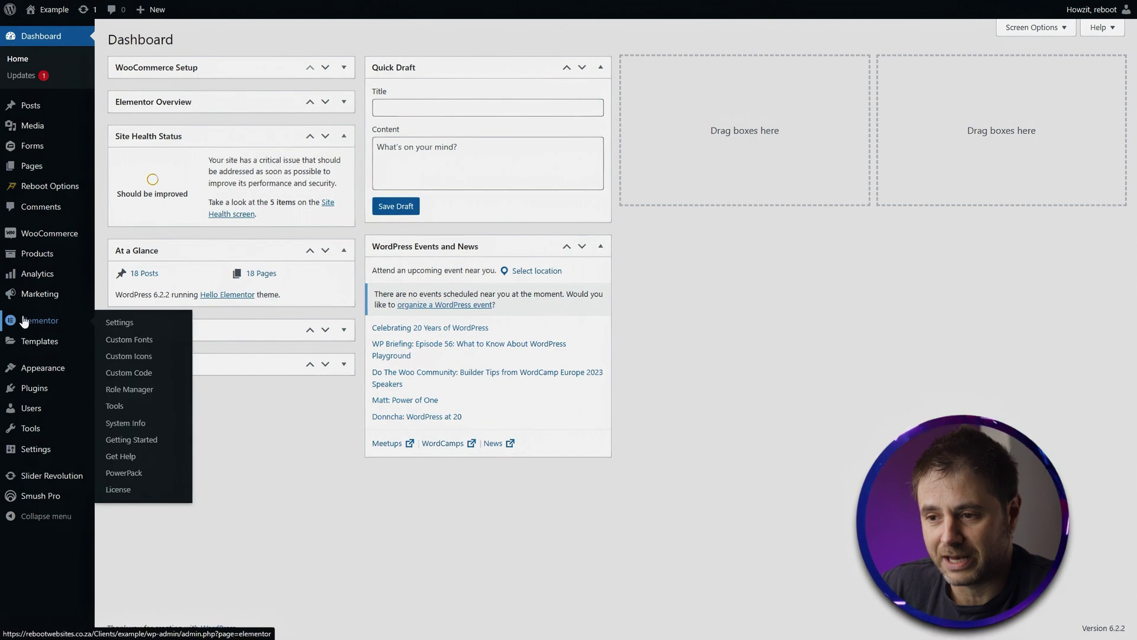
click(133, 373)
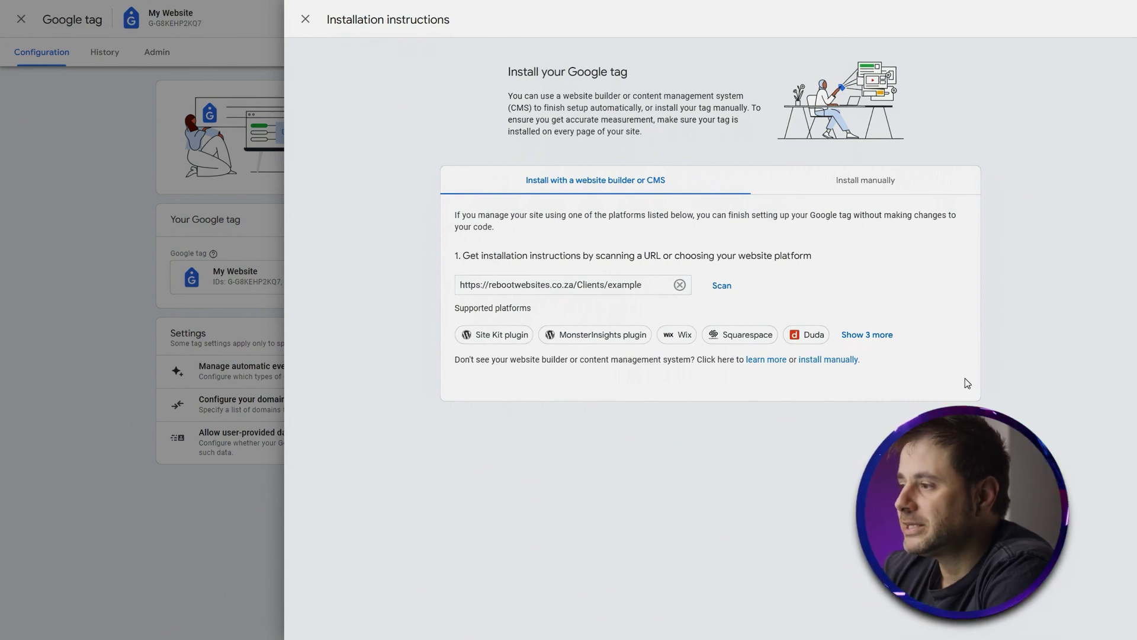
click(853, 186)
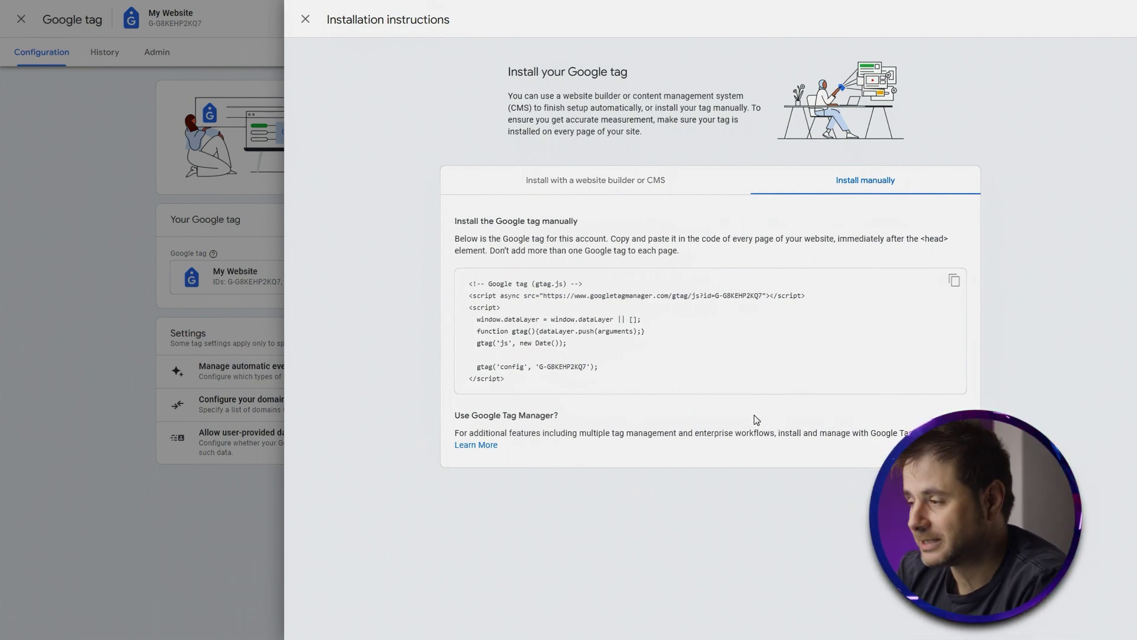
click(953, 282)
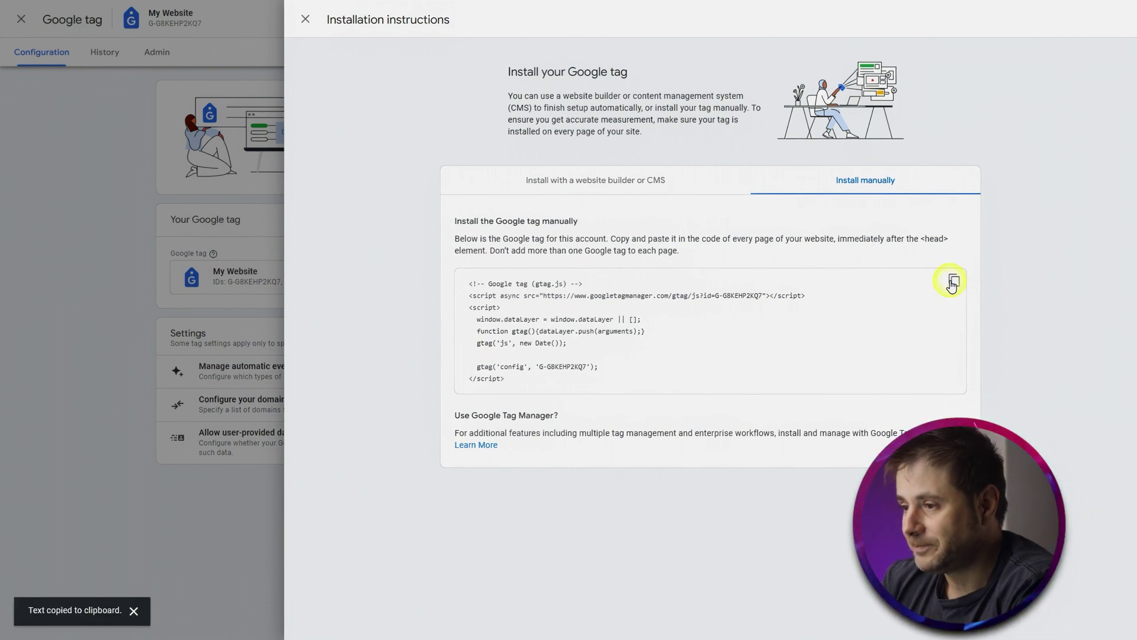
drag(516, 385, 467, 285)
right_click(467, 285)
click(492, 302)
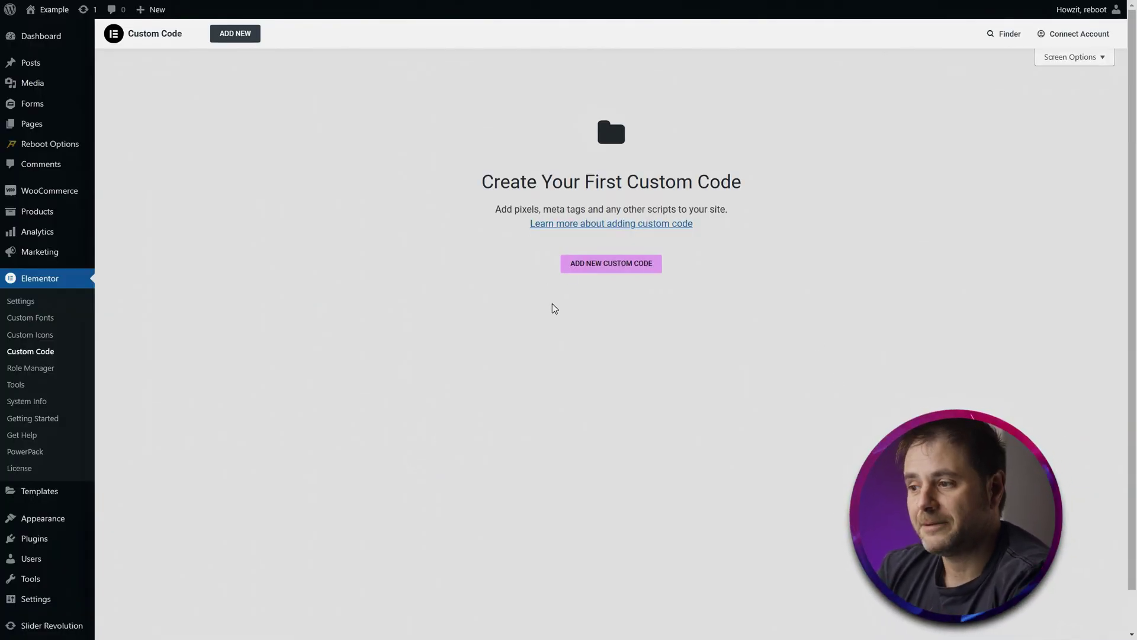
Create a new Elementor custom code titled "Google Tag" and paste the copied Google tag script into it
click(595, 271)
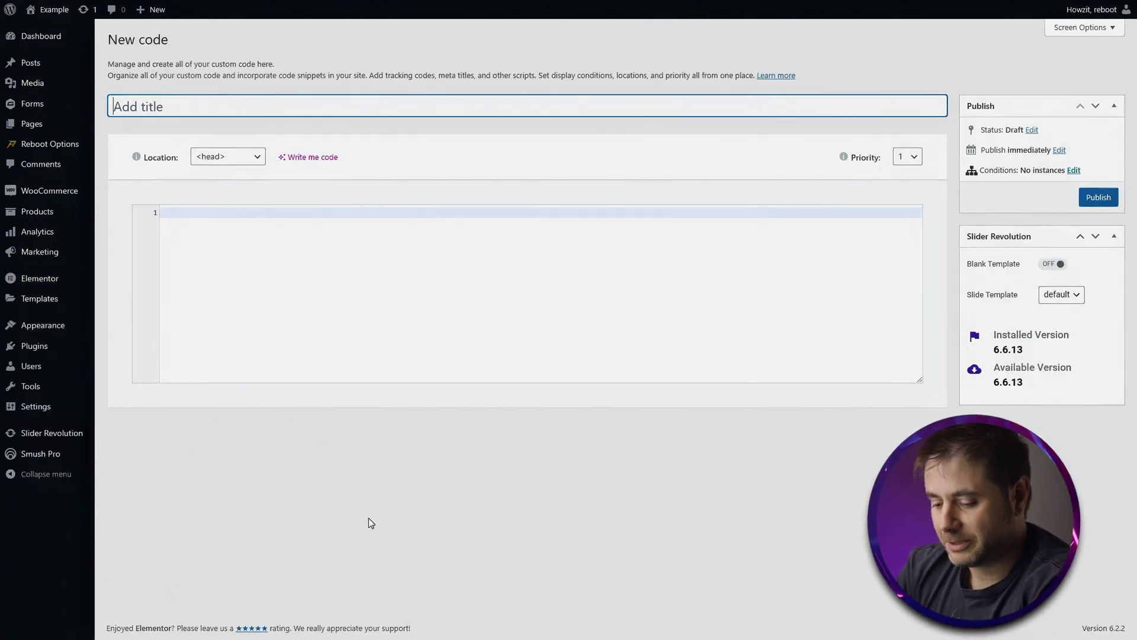
text(Google Tag)
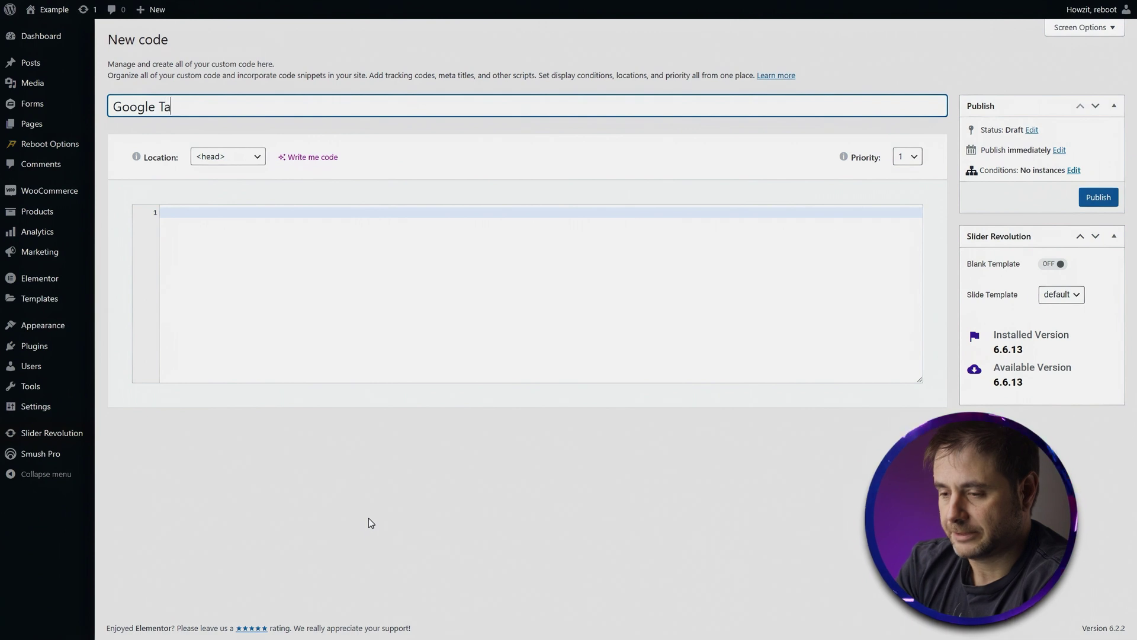
click(179, 231)
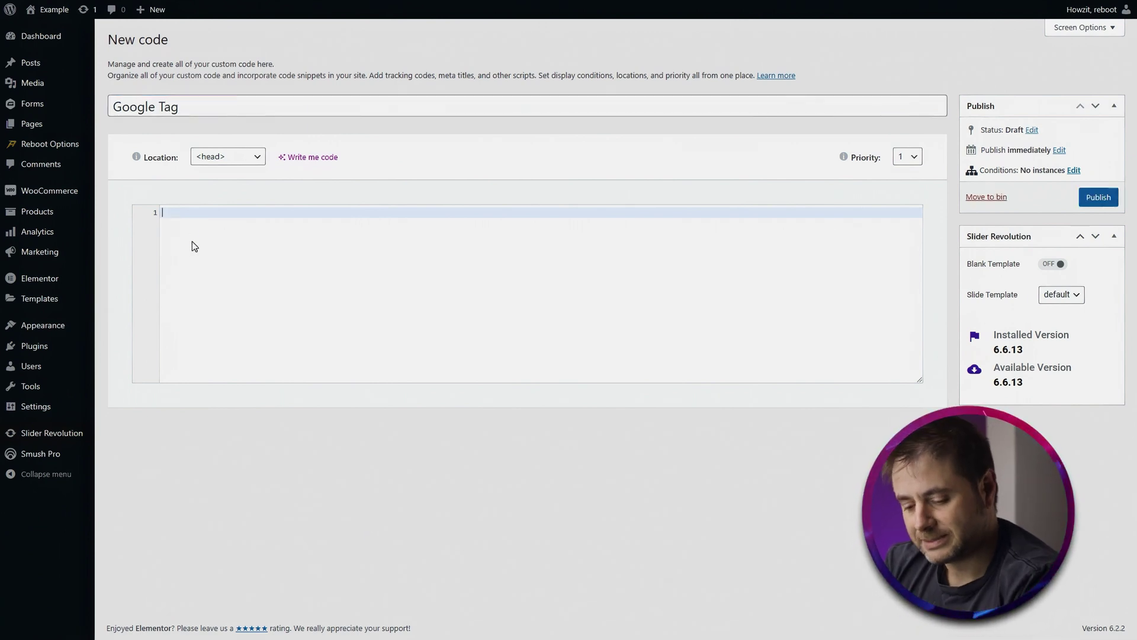
key(ctrl+v)
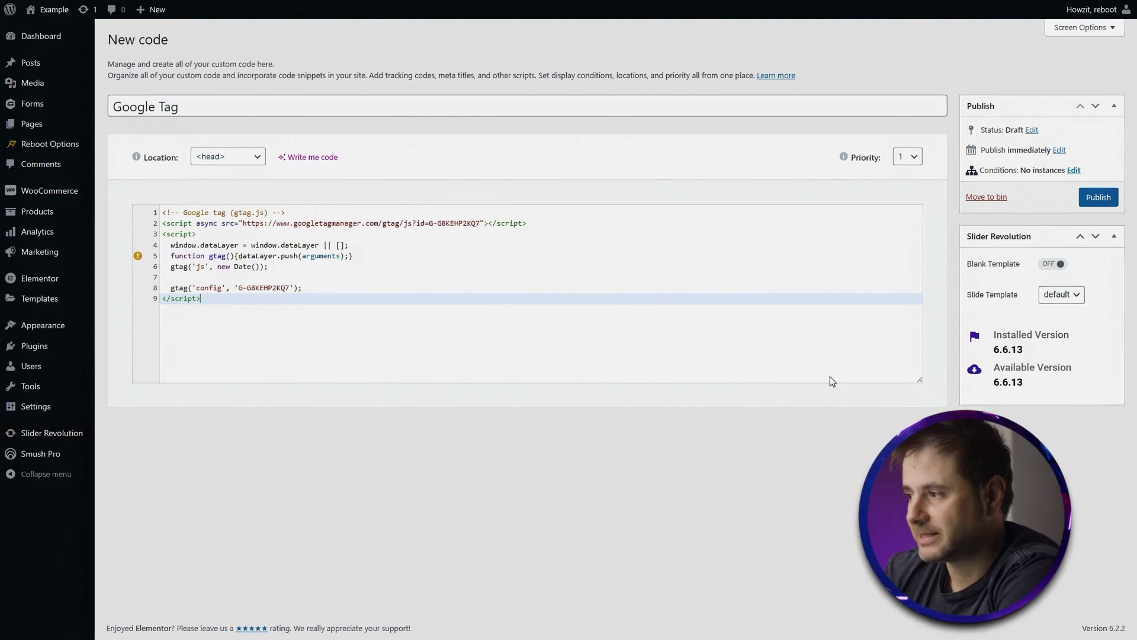
Publish the Google Tag custom code for the Entire Site, trying out a second display condition in the publish settings
click(1097, 200)
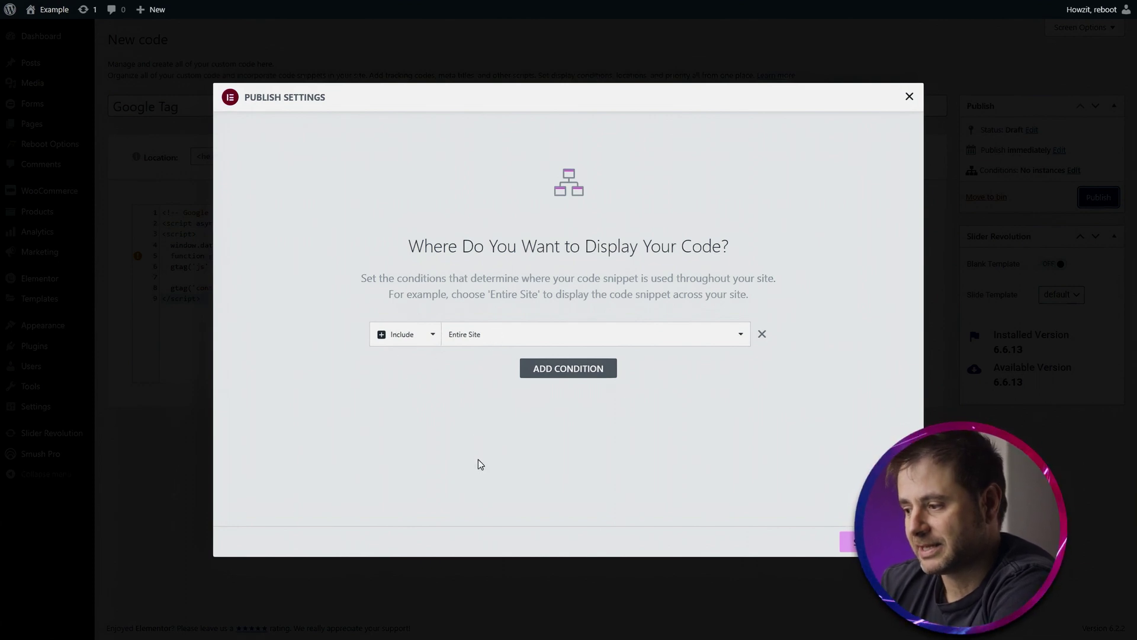
click(533, 368)
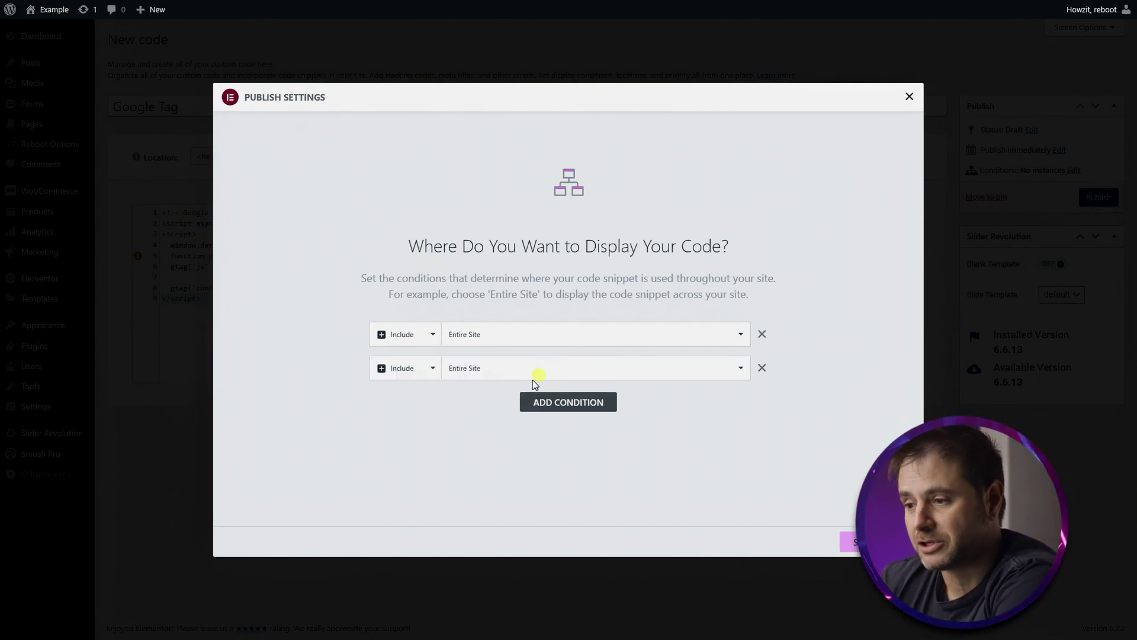
click(409, 368)
click(410, 395)
click(497, 368)
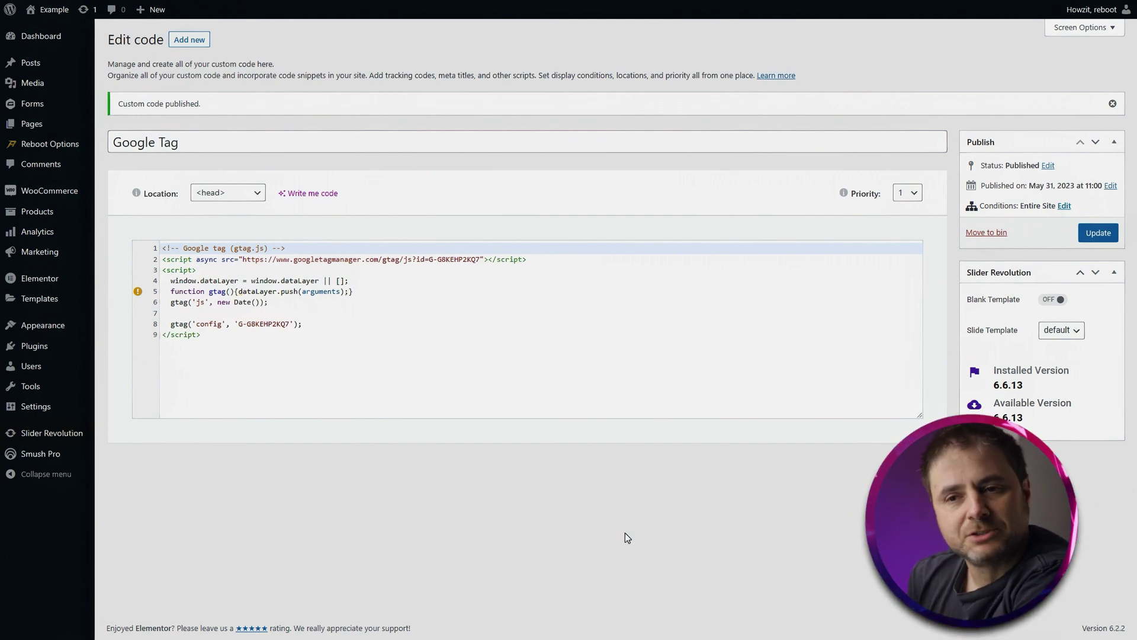
Open Elementor's Custom Code list to check the published Google Tag entry
mouse_move(60, 279)
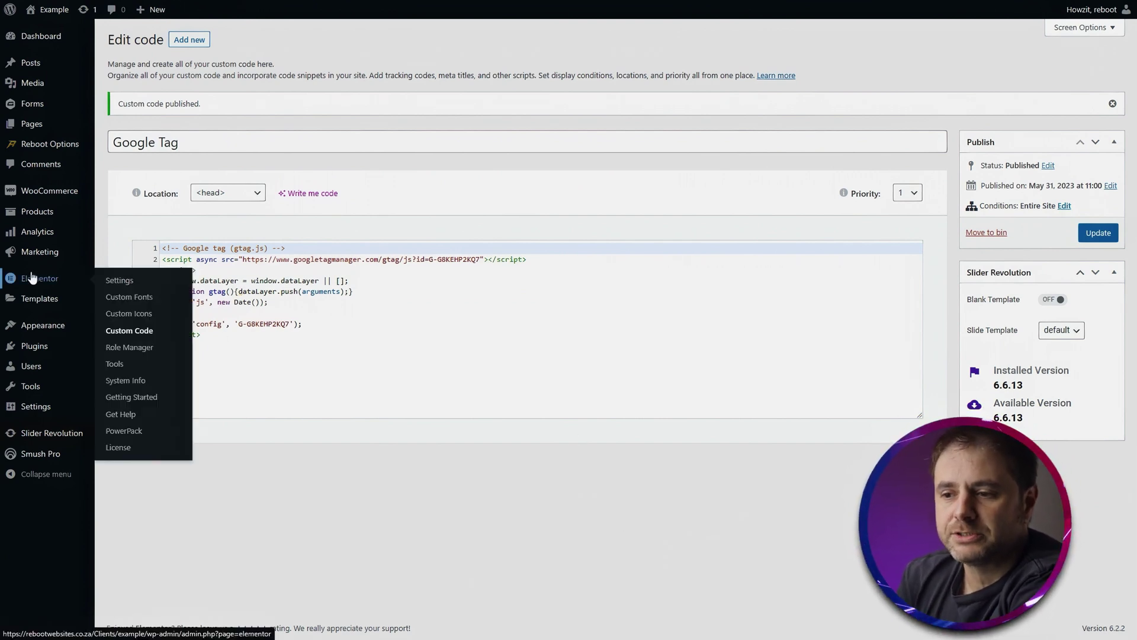
click(121, 332)
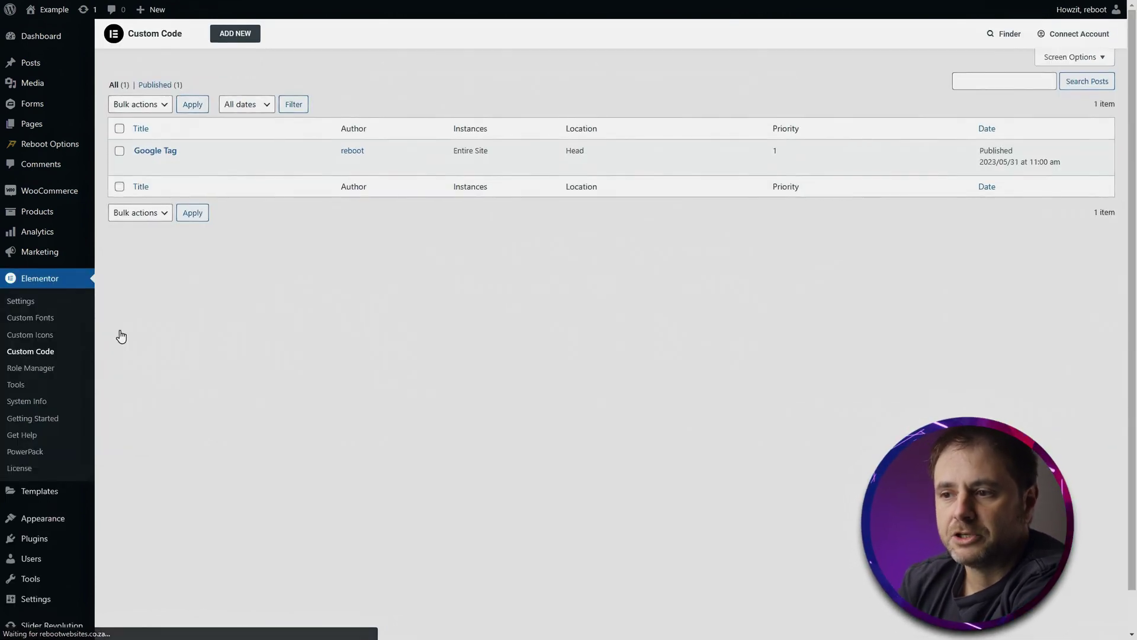
mouse_move(183, 165)
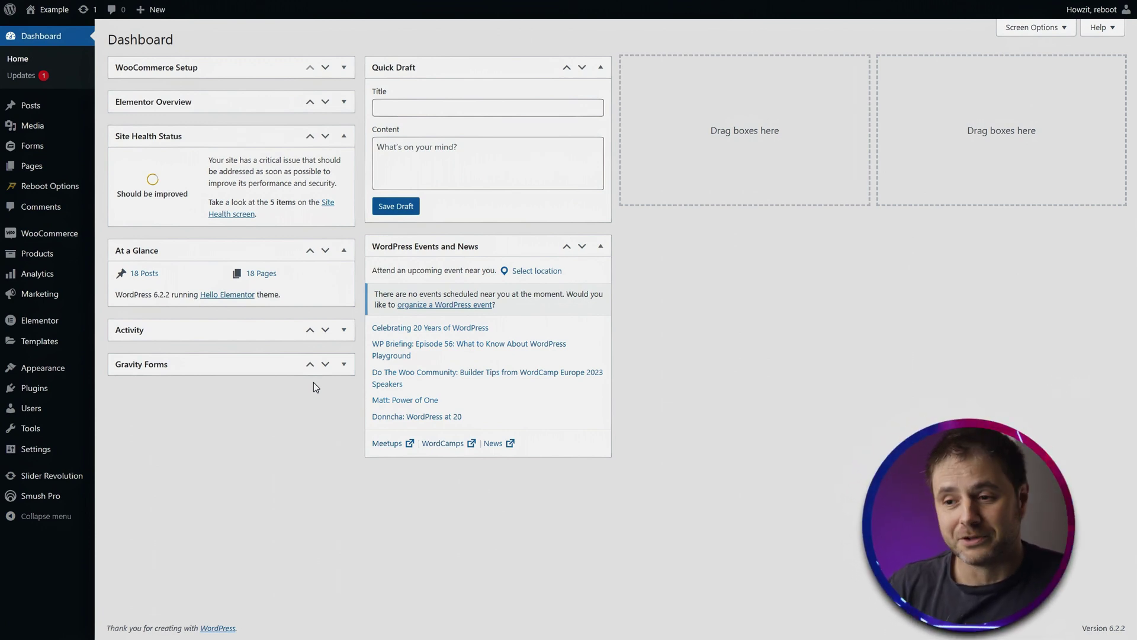
Search the plugin directory for "header and footer" and install the WPCode – Insert Headers and Footers plugin
mouse_move(35, 388)
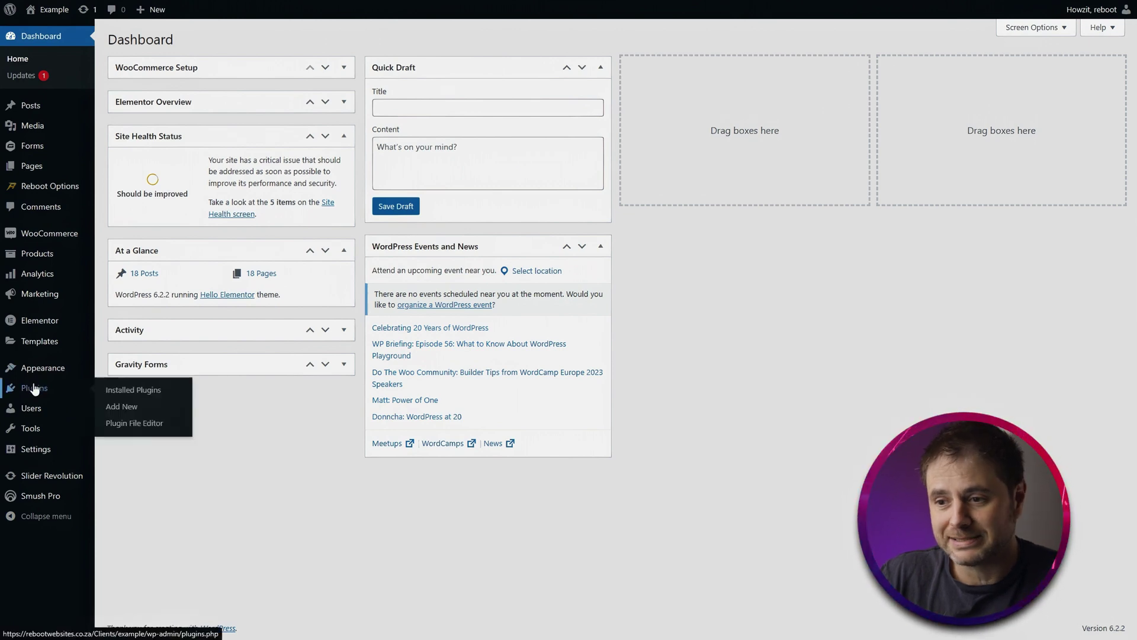
click(120, 407)
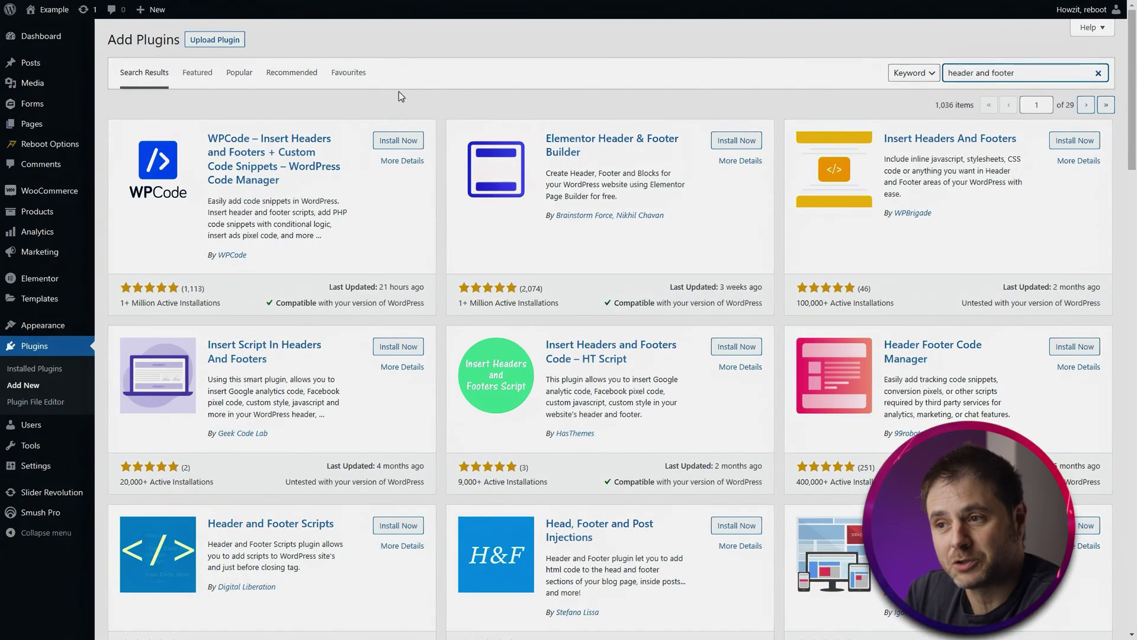
click(397, 142)
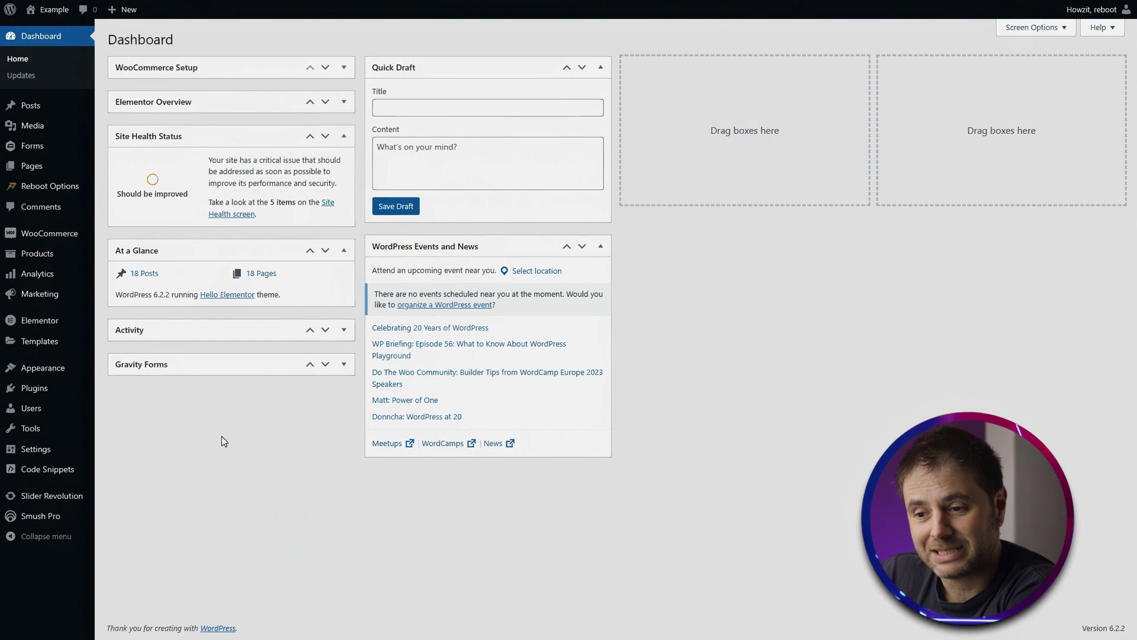
Open WPCode's global Header & Footer page, and copy the full Google tag script from the manual installation instructions in Google Analytics
mouse_move(22, 472)
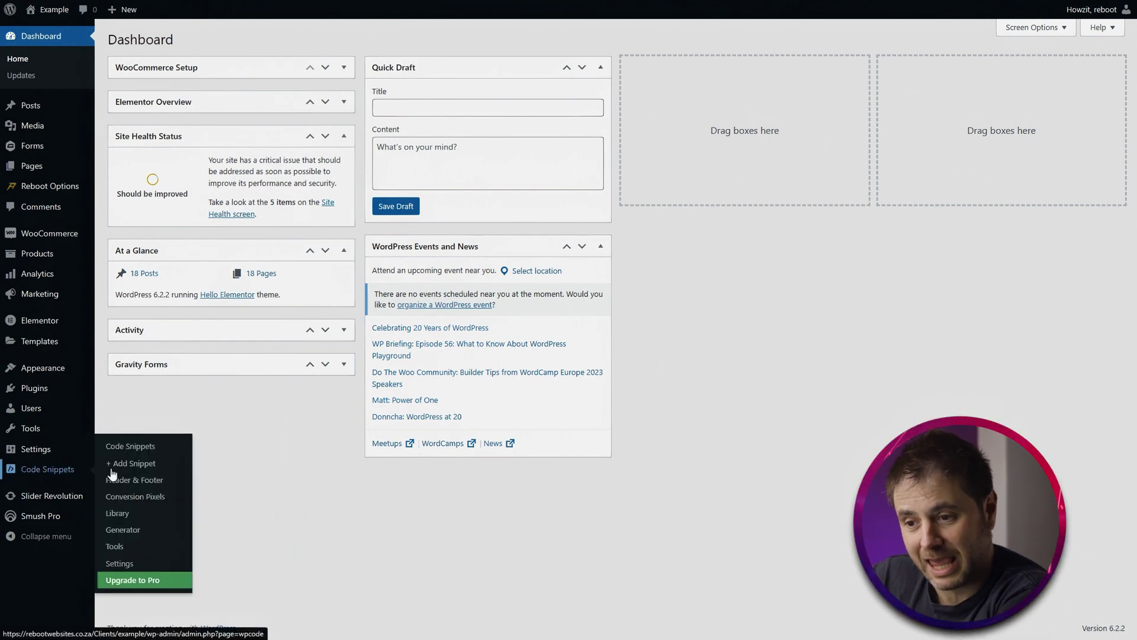
click(130, 482)
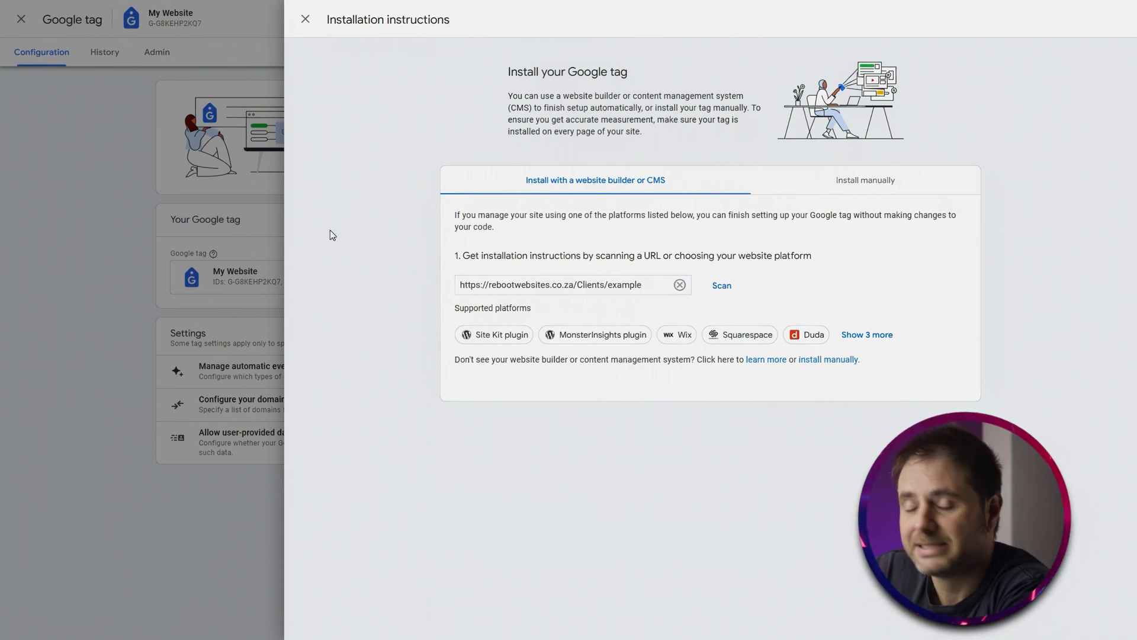
click(852, 187)
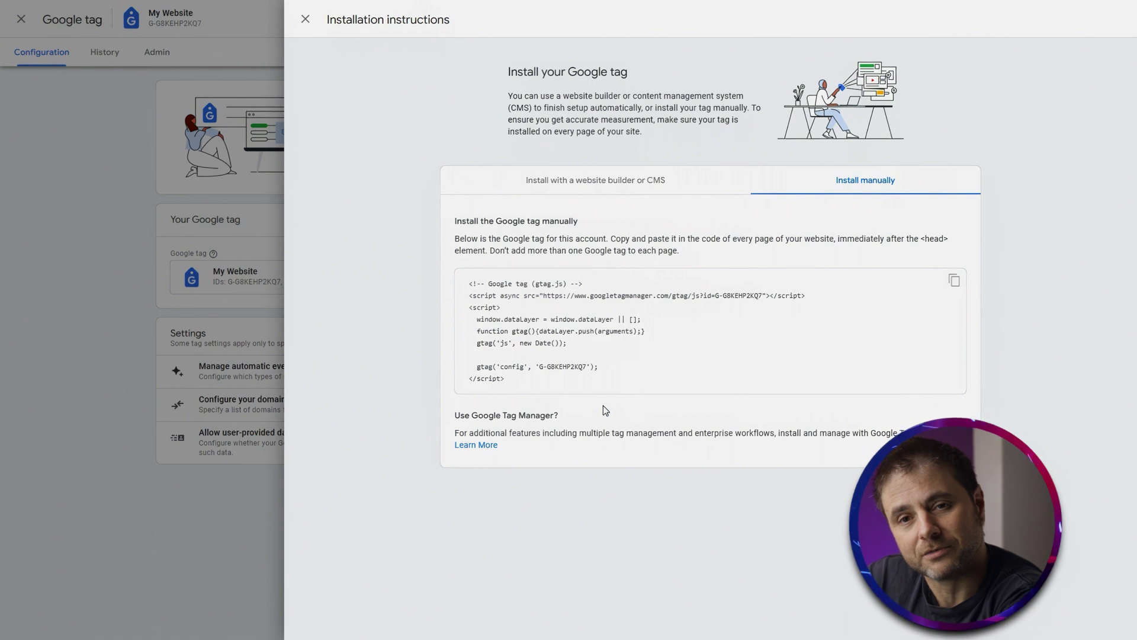
click(955, 286)
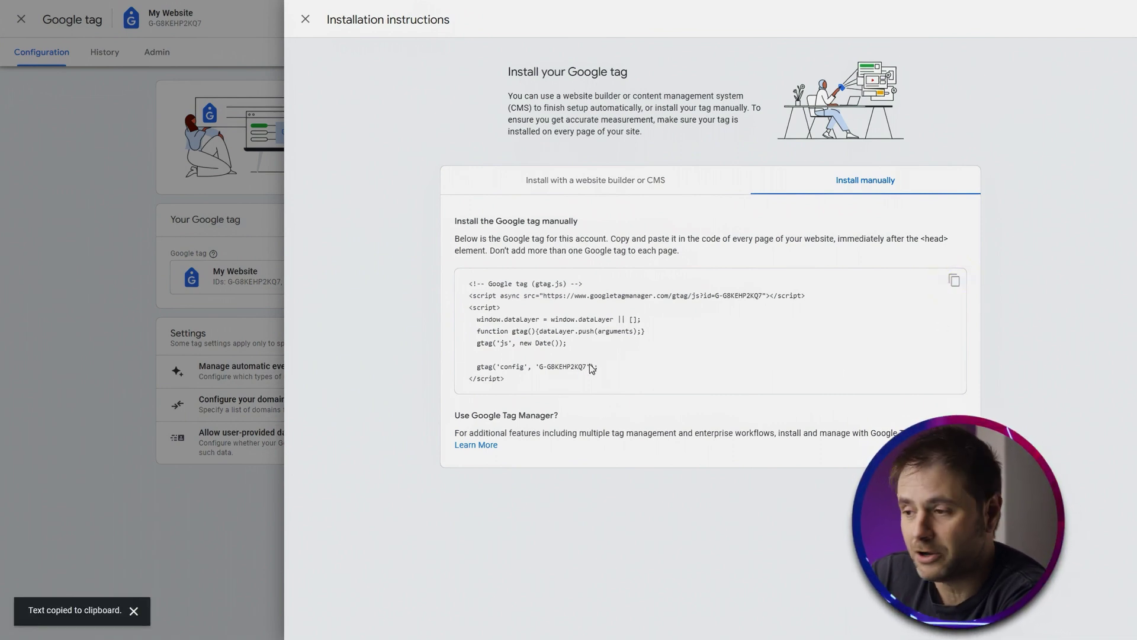
drag(540, 379, 500, 365)
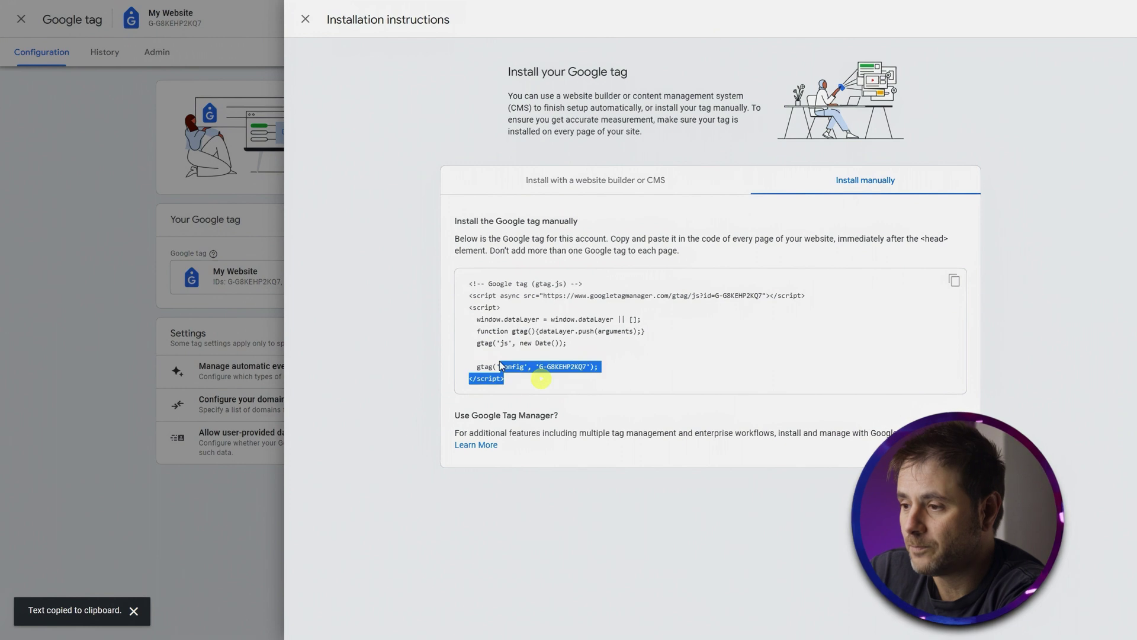
right_click(478, 290)
click(485, 295)
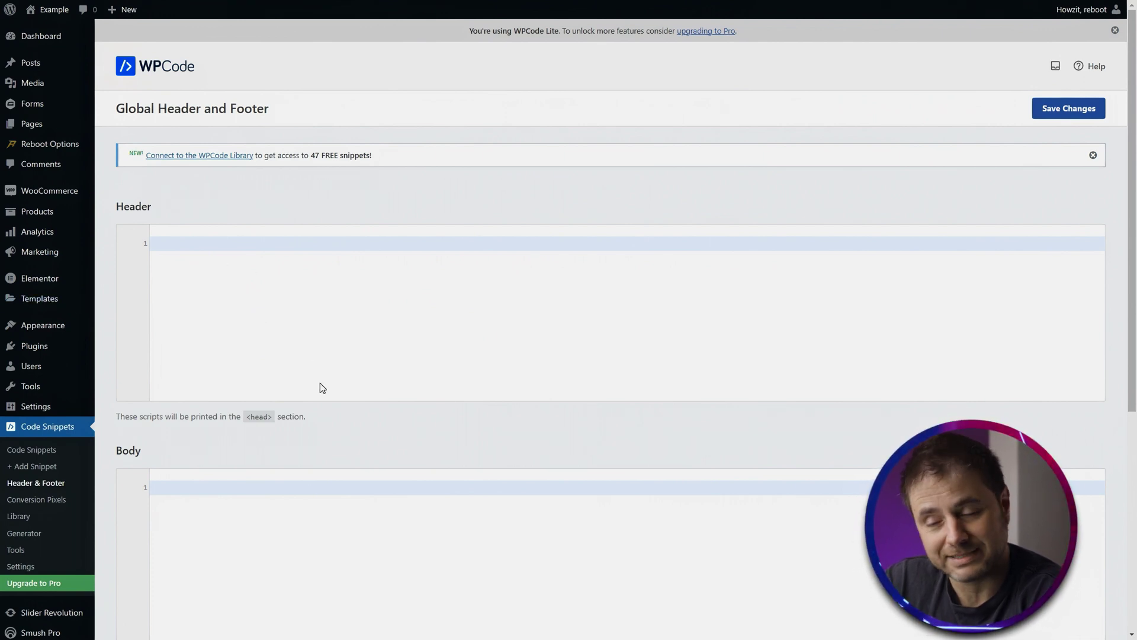
Paste the copied Google tag script into the Header code box of WPCode's Global Header and Footer page and save the changes
right_click(204, 262)
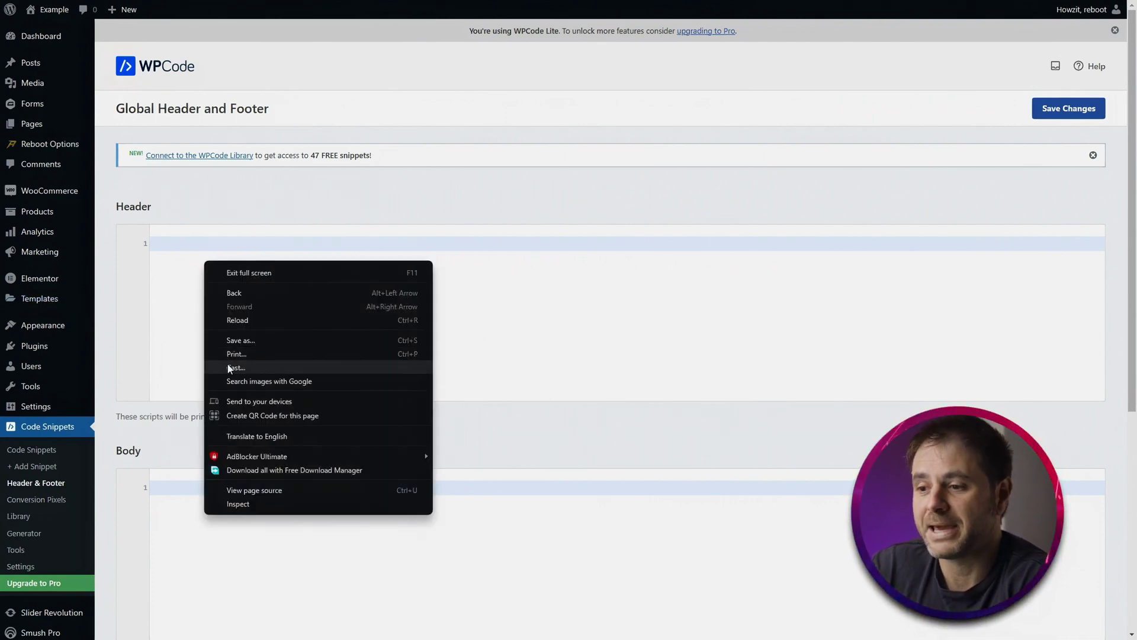
key(Escape)
key(ctrl+v)
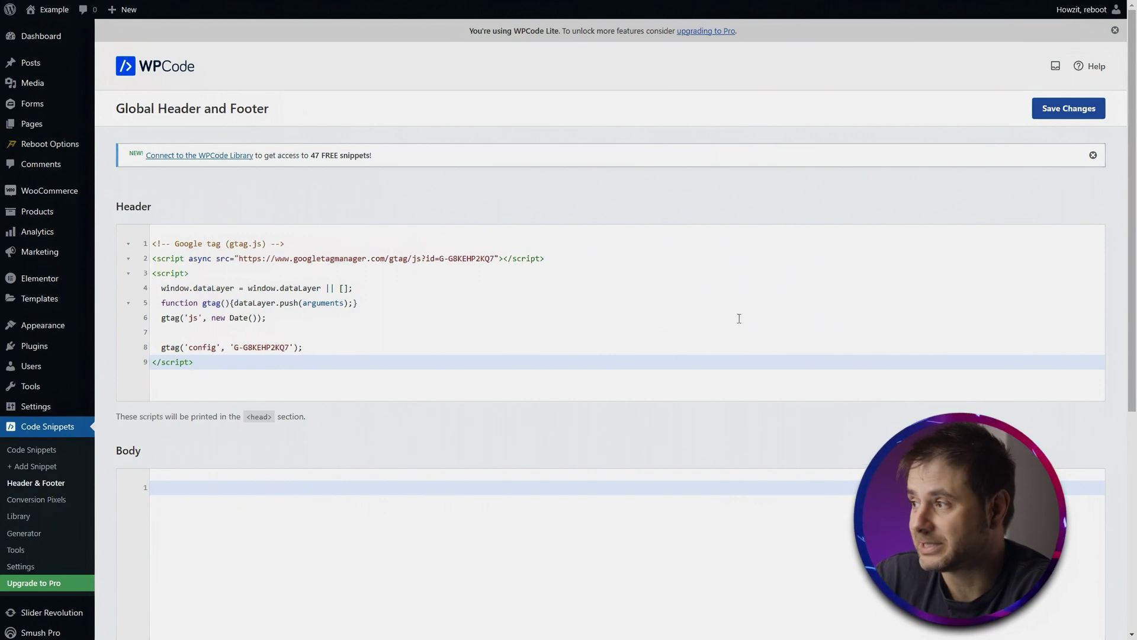
click(1069, 108)
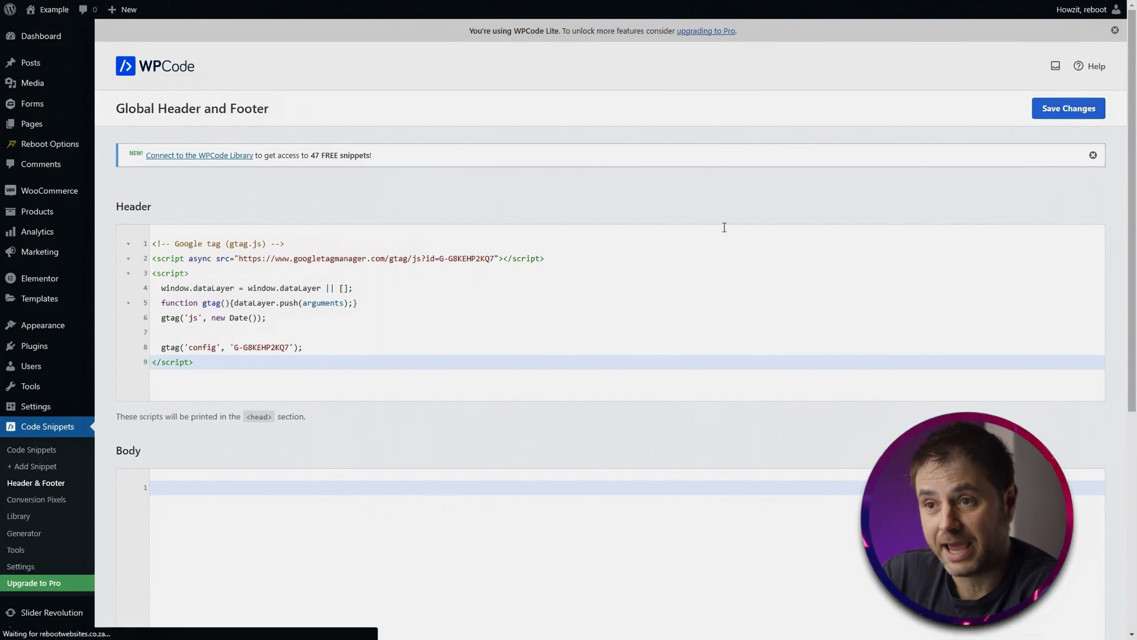